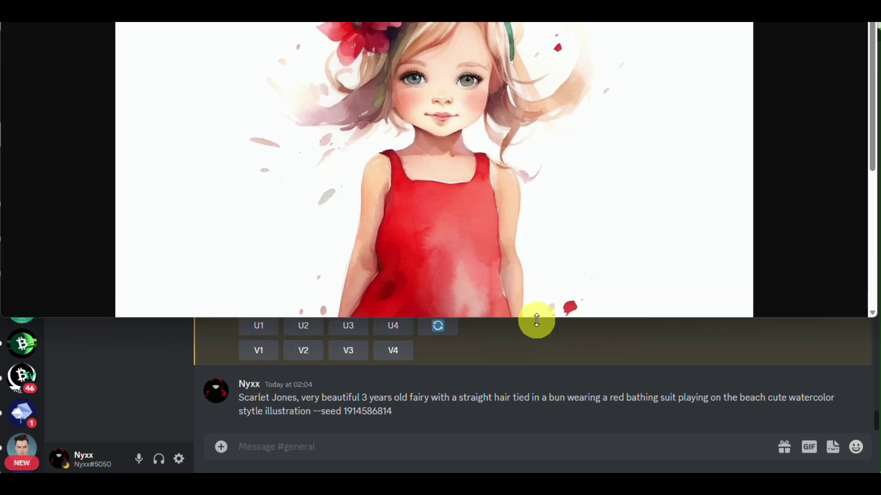
# Examine the enlarged watercolor illustrations of the little girl in a red dress, from the single portrait to the four-image grid.
pyautogui.moveTo(536, 319); pyautogui.dragTo(536, 437)
pyautogui.scroll(3, 525, 210)
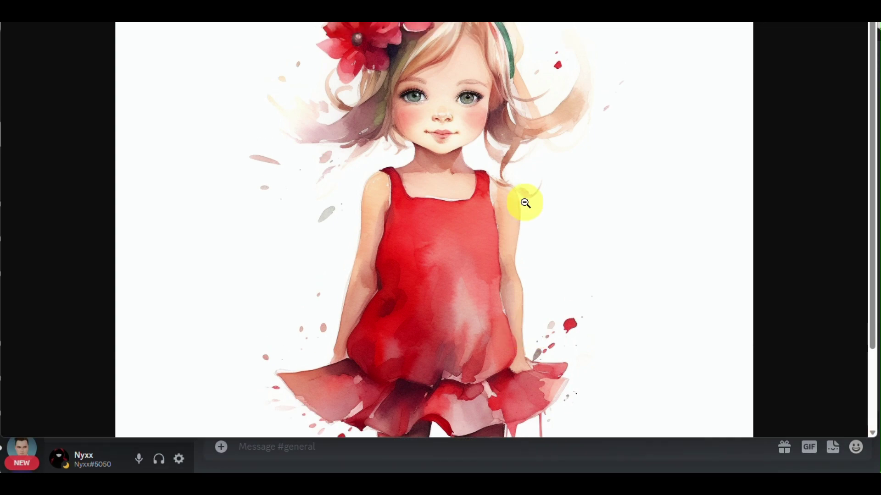
pyautogui.scroll(-4, 525, 203)
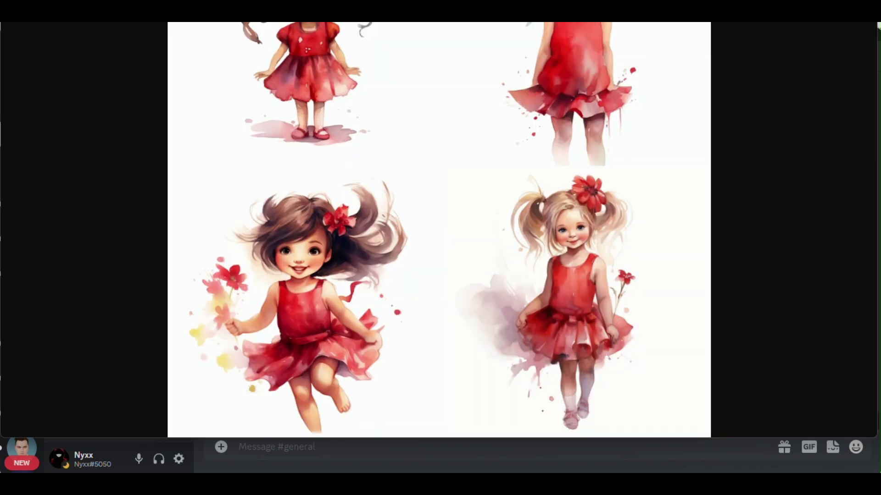
pyautogui.scroll(-1, 491, 280)
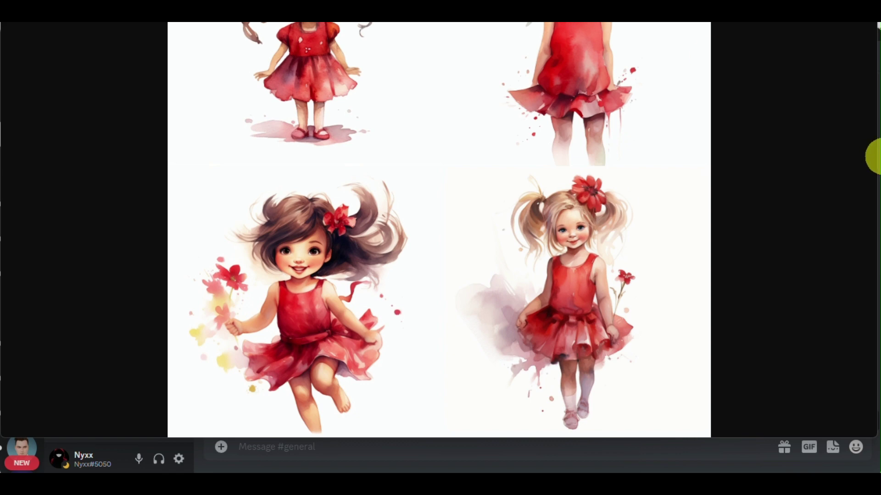
# Switch to Discord and review the earlier Midjourney prompts and image grids of the red-dress fairy in the general channel.
pyautogui.click(568, 456)
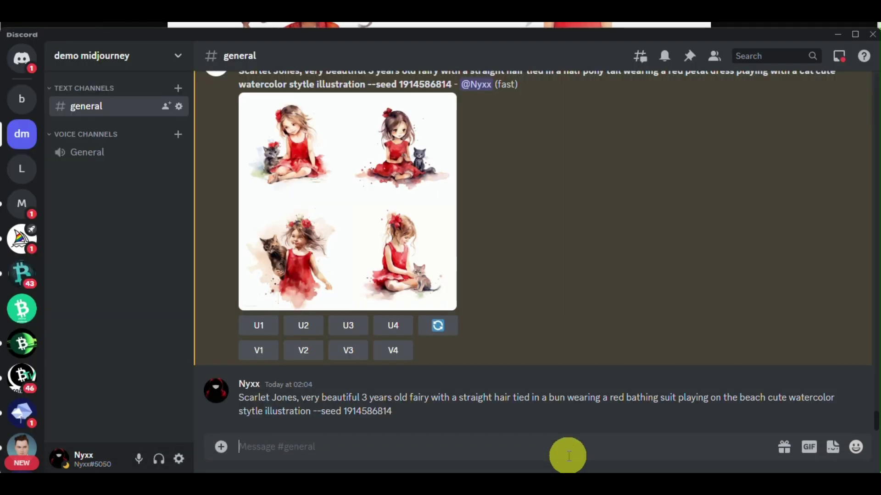
pyautogui.scroll(15, 558, 138)
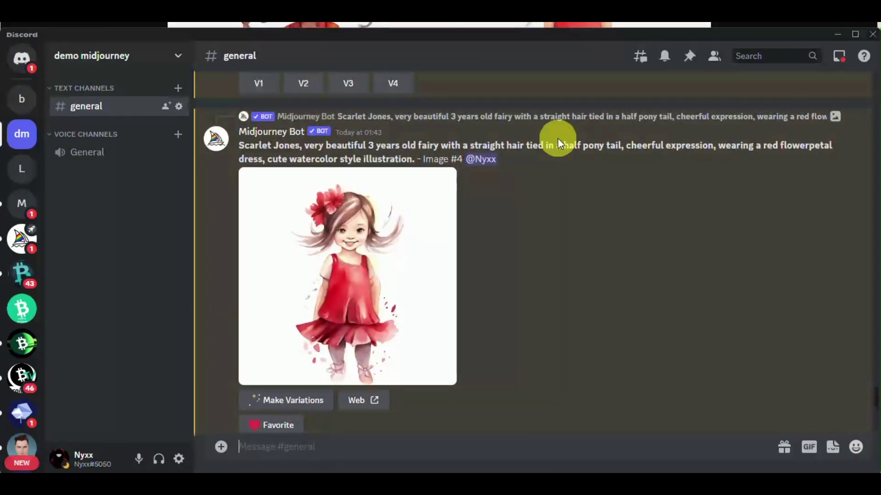
pyautogui.scroll(4, 558, 139)
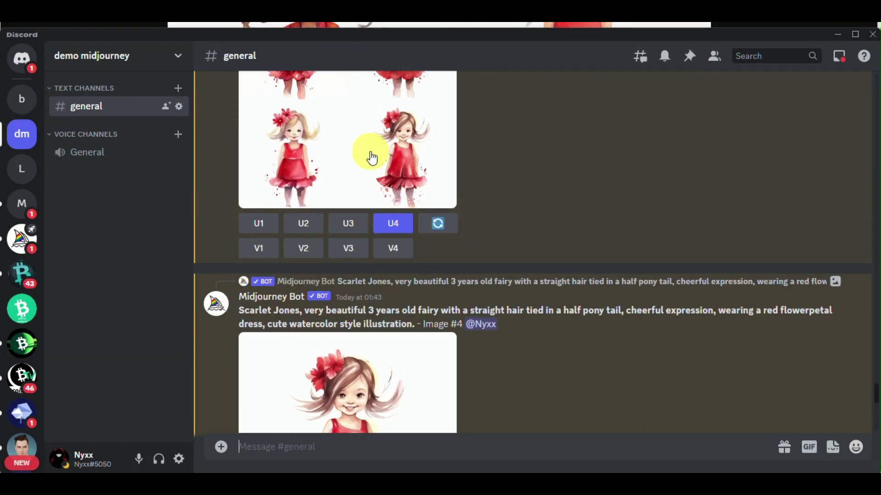
pyautogui.scroll(8, 370, 152)
pyautogui.scroll(5, 370, 151)
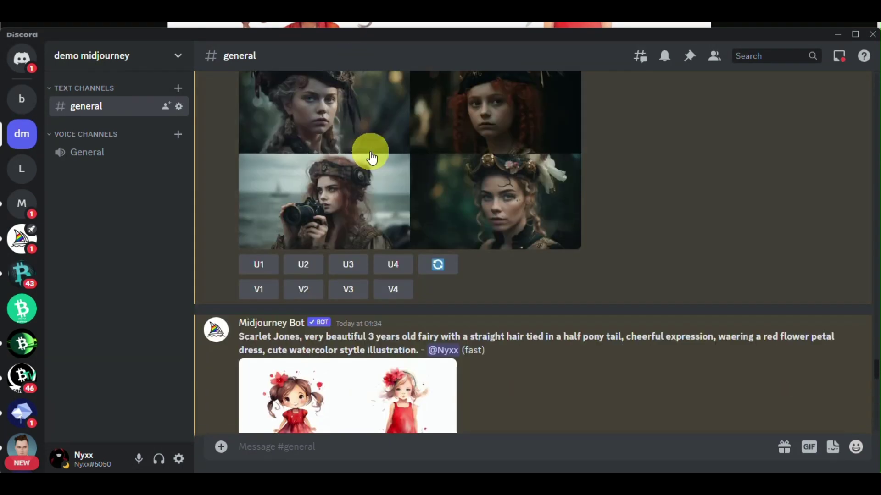
pyautogui.scroll(-6, 370, 151)
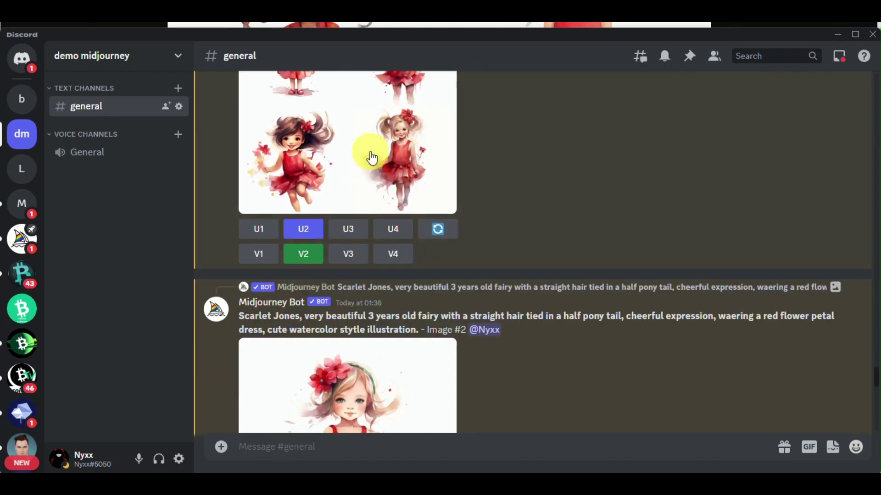
pyautogui.scroll(-10, 370, 155)
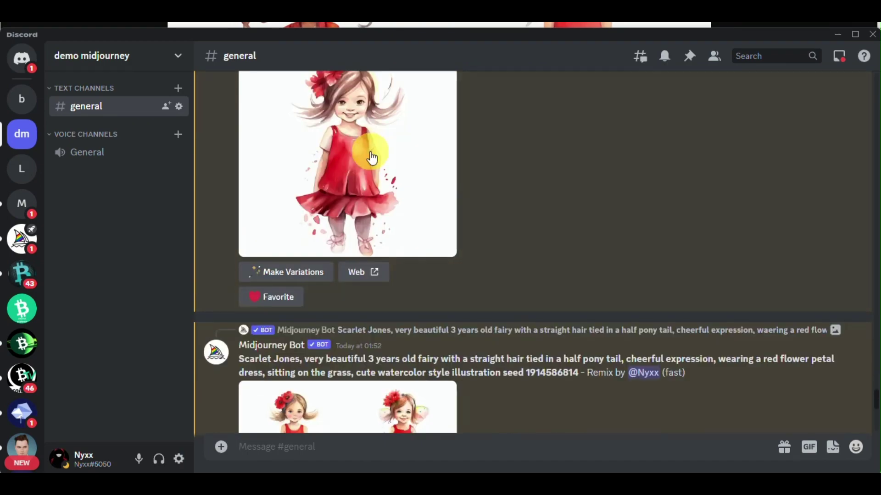
pyautogui.scroll(-10, 372, 157)
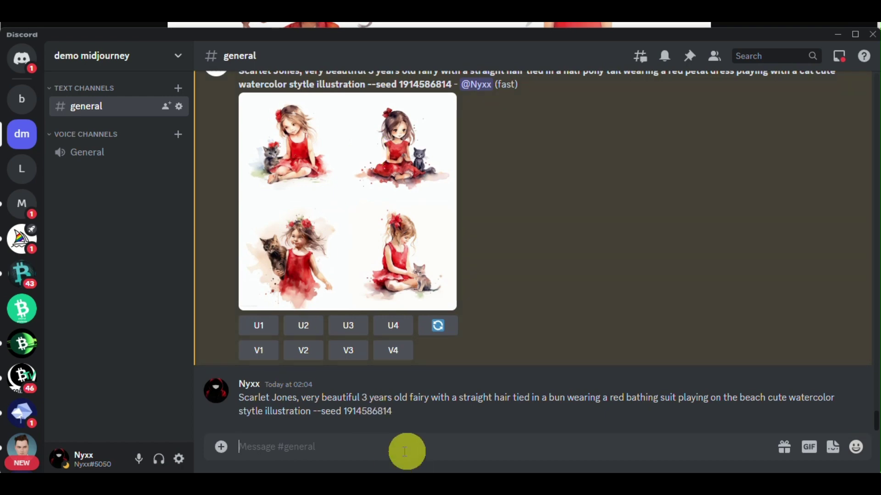
# Start a prompt template in the message draft with the text "character name, beautiful age hairstyle".
pyautogui.click(385, 435)
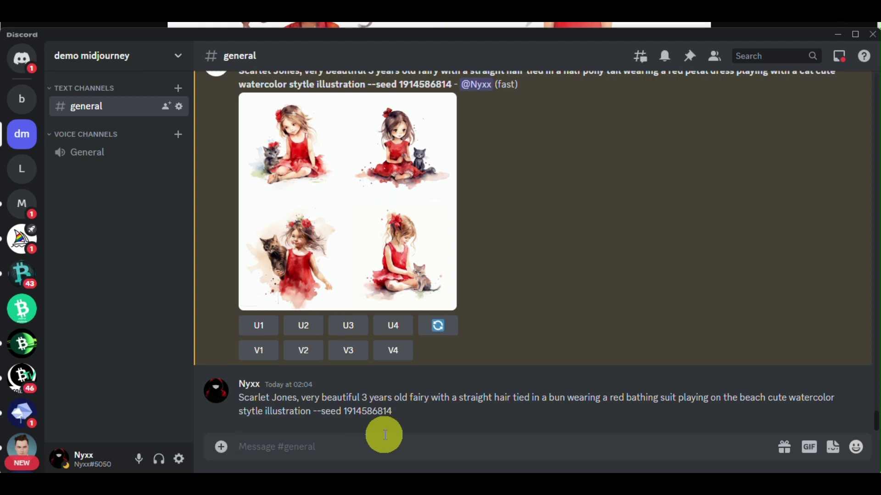
pyautogui.write('character name')
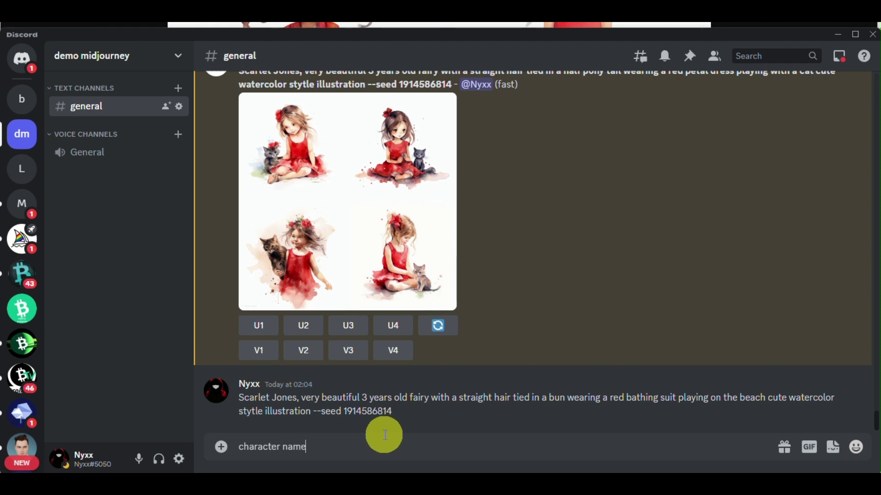
pyautogui.moveTo(237, 397); pyautogui.dragTo(291, 393)
pyautogui.click(352, 445)
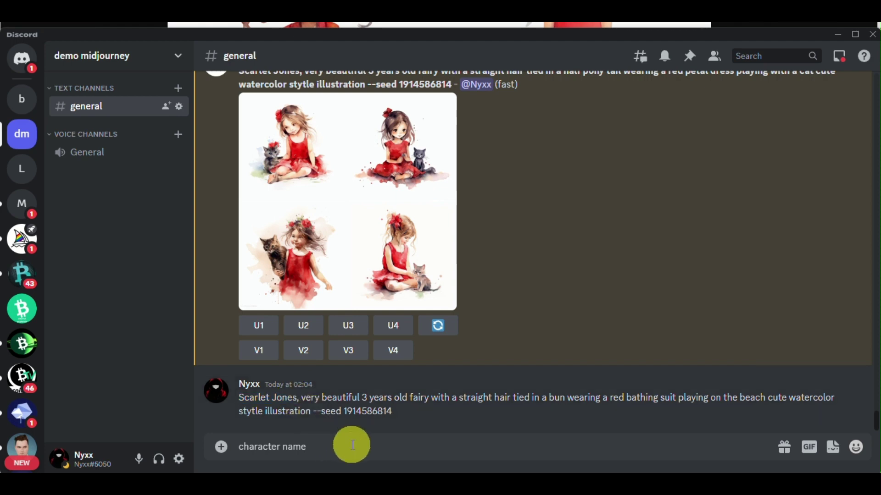
pyautogui.write(', bue')
pyautogui.press('BackSpace')
pyautogui.press('BackSpace')
pyautogui.write('eautiful age, hairstyle')
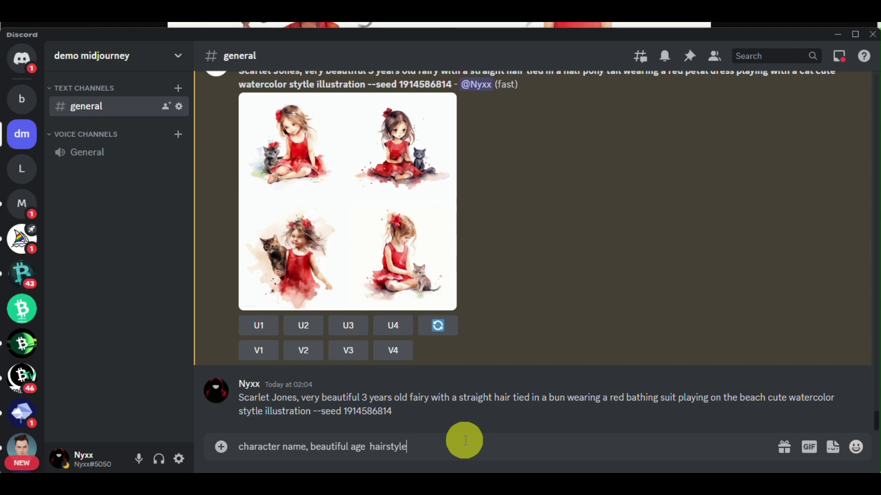
# Extend the prompt template after "hairstyle" with "/ color, clothes, illustration style".
pyautogui.write('/ color, clothes,')
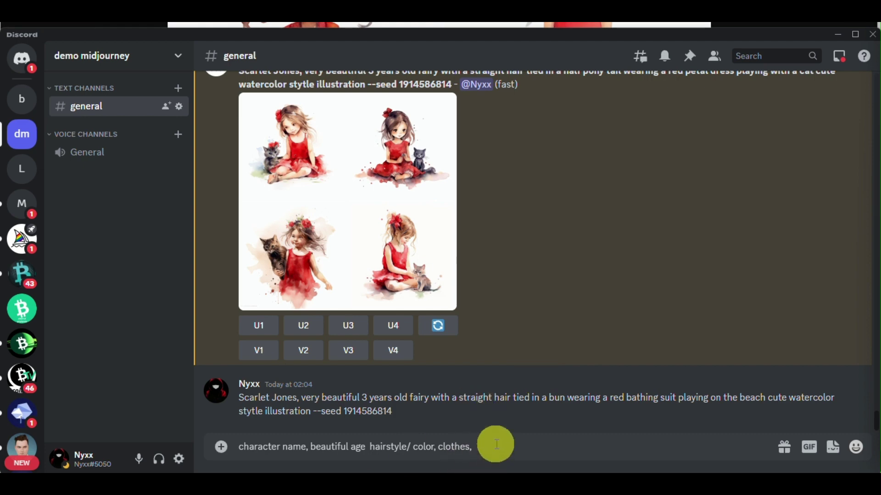
pyautogui.click(496, 444)
pyautogui.write('illustration style')
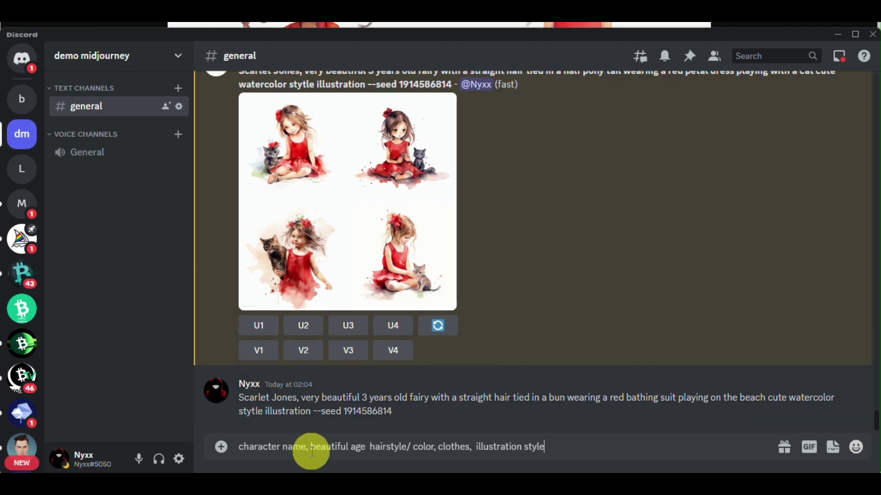
# Replace the "character name" placeholder at the start of the prompt template with "Wonka".
pyautogui.moveTo(306, 445); pyautogui.dragTo(203, 447)
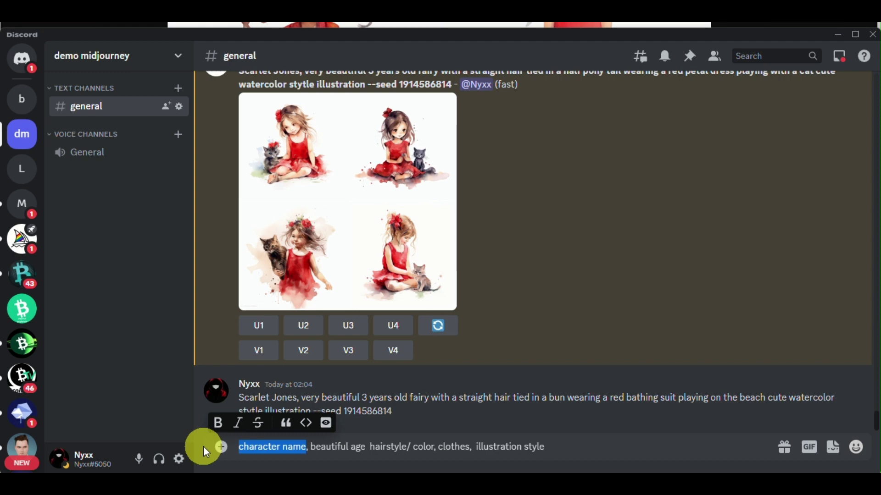
pyautogui.write('wonka')
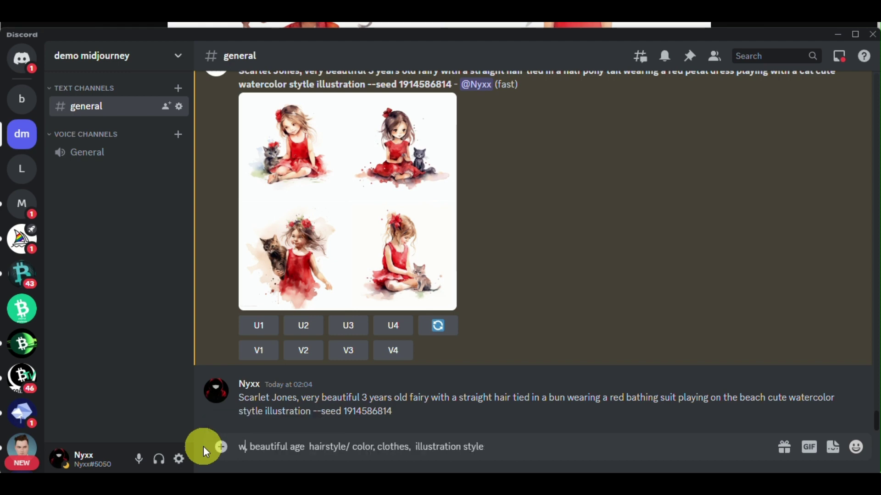
pyautogui.press('BackSpace')
pyautogui.press('BackSpace')
pyautogui.press('BackSpace')
pyautogui.press('BackSpace')
pyautogui.press('BackSpace')
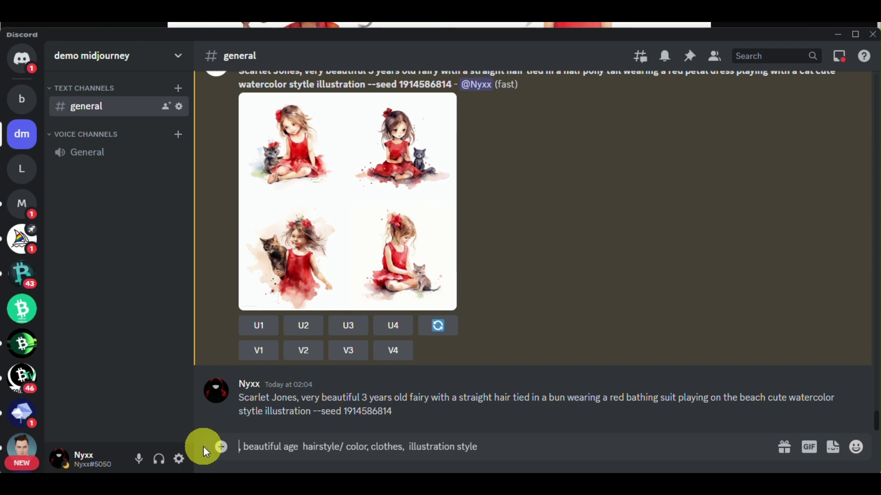
pyautogui.write('Wonka')
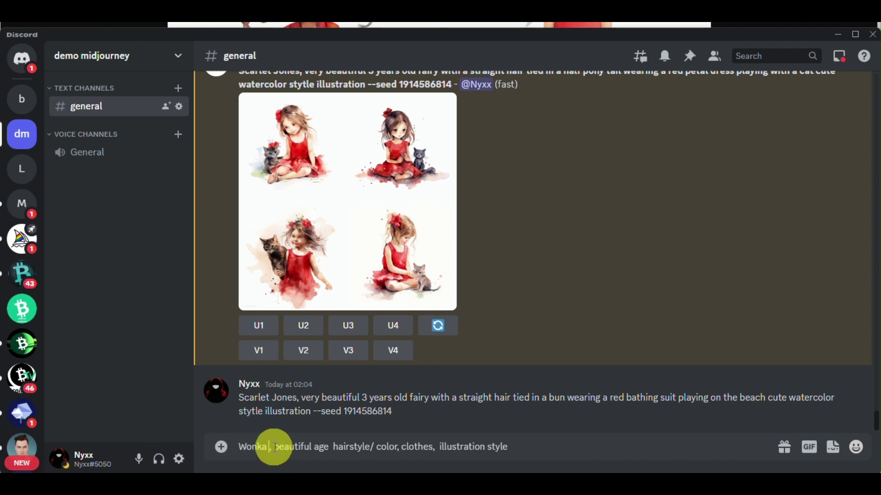
# Try to replace "beautiful age" in the prompt template with "a cute dog".
pyautogui.moveTo(274, 447); pyautogui.dragTo(326, 446)
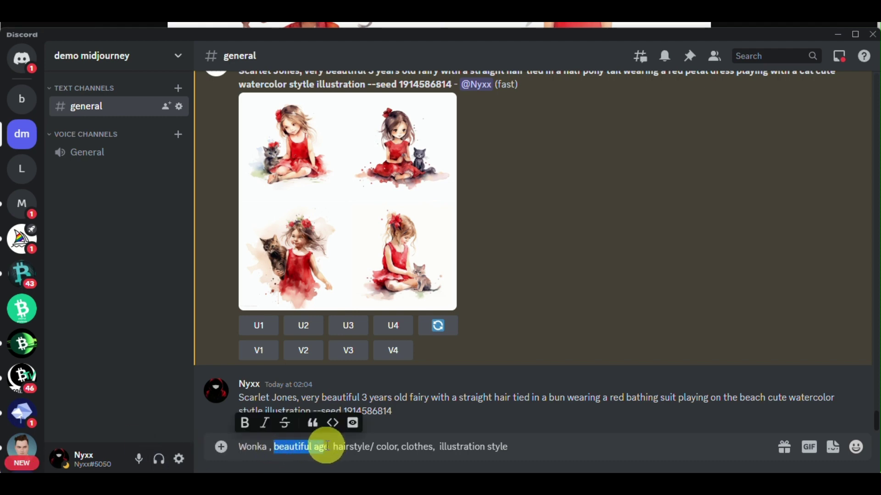
pyautogui.write('a cute doe')
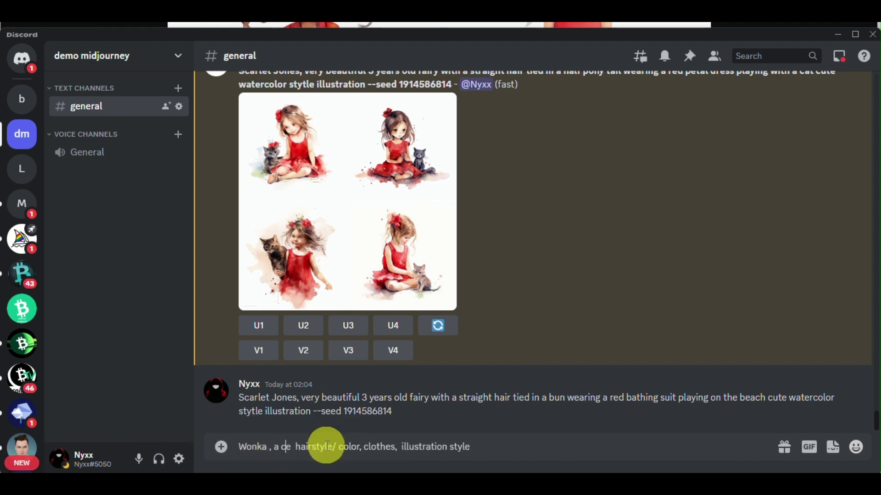
pyautogui.write('g')
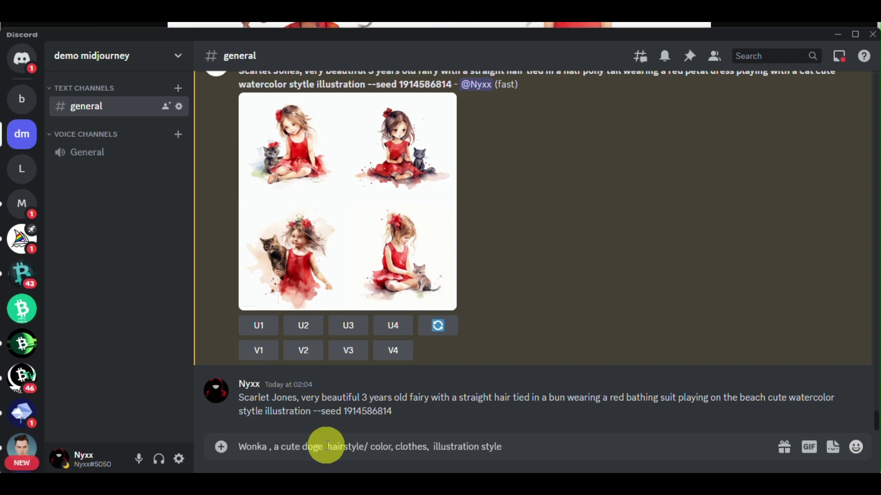
pyautogui.write('i')
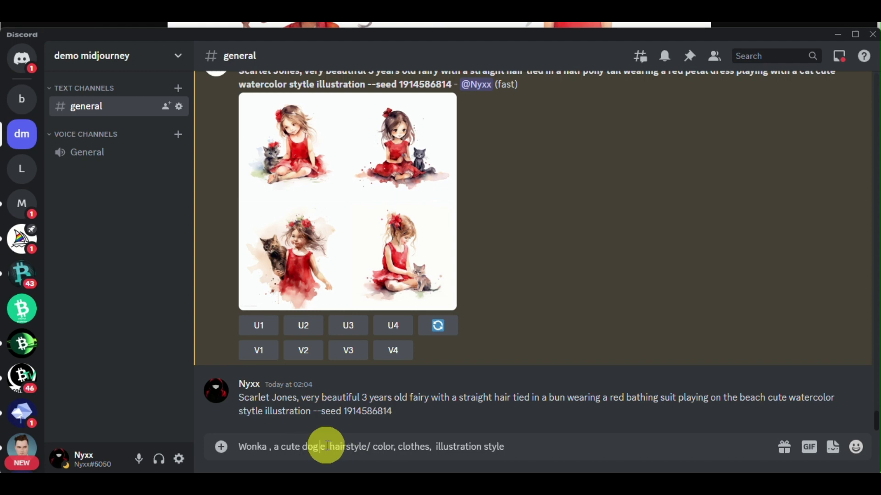
pyautogui.press('BackSpace')
pyautogui.press('BackSpace')
pyautogui.press('BackSpace')
pyautogui.press('BackSpace')
pyautogui.press('BackSpace')
pyautogui.press('BackSpace')
pyautogui.press('BackSpace')
pyautogui.press('BackSpace')
pyautogui.press('BackSpace')
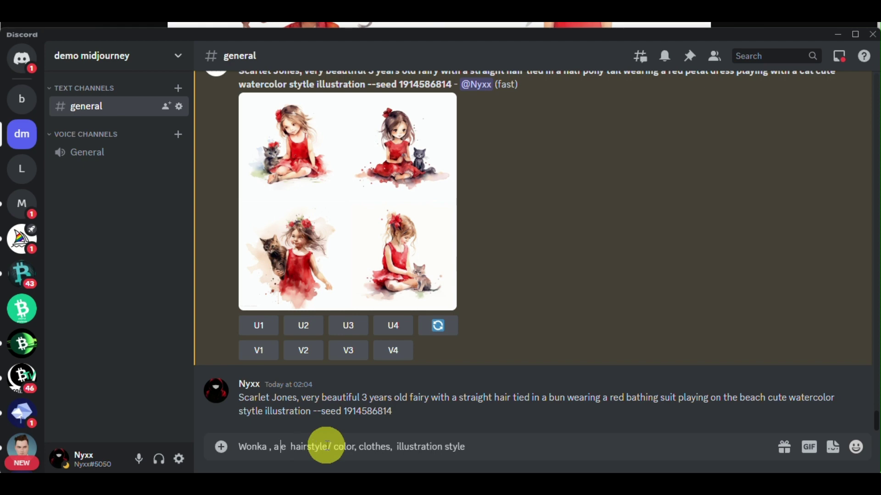
pyautogui.press('BackSpace')
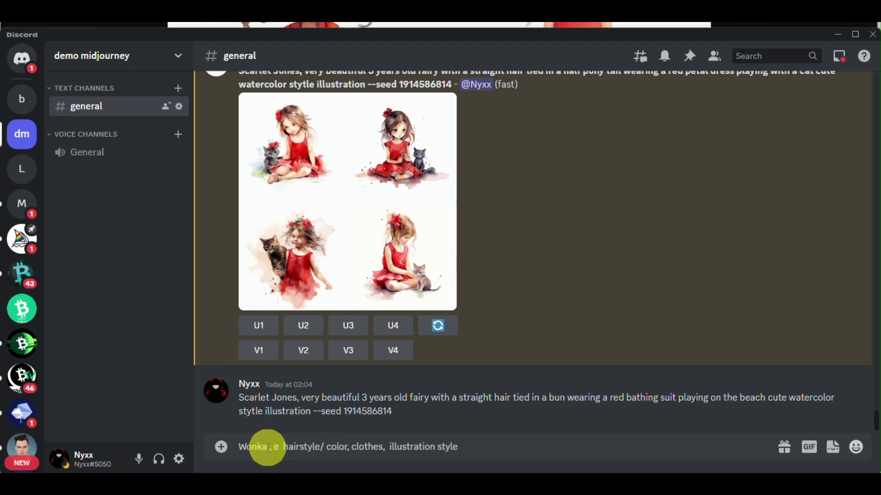
# Set the character name at the start of the prompt template to "Amber".
pyautogui.moveTo(268, 448); pyautogui.dragTo(196, 451)
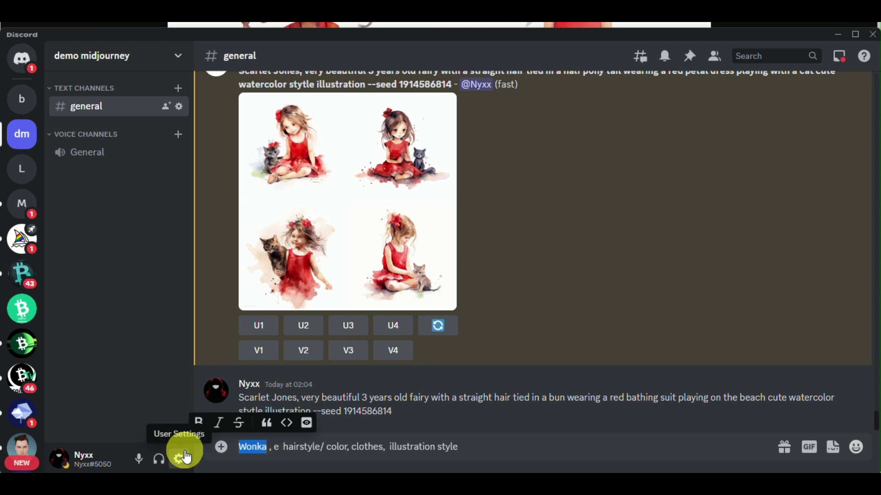
pyautogui.write('amber')
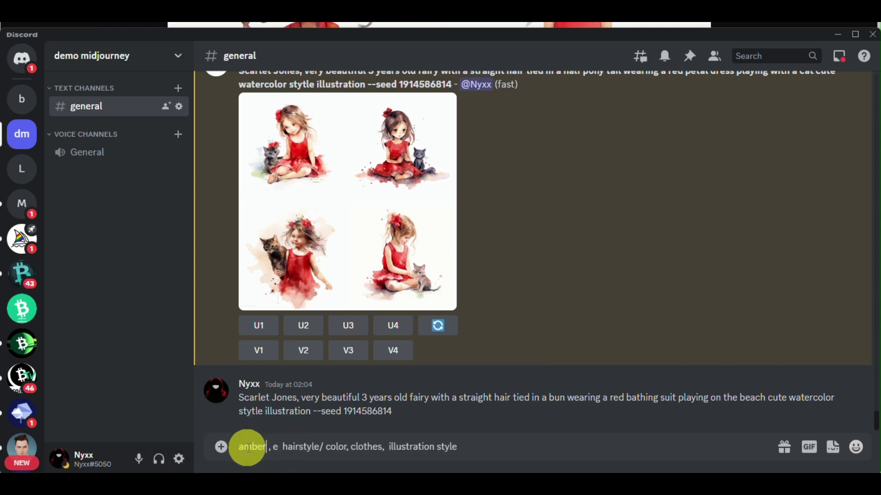
pyautogui.click(244, 447)
pyautogui.press('BackSpace')
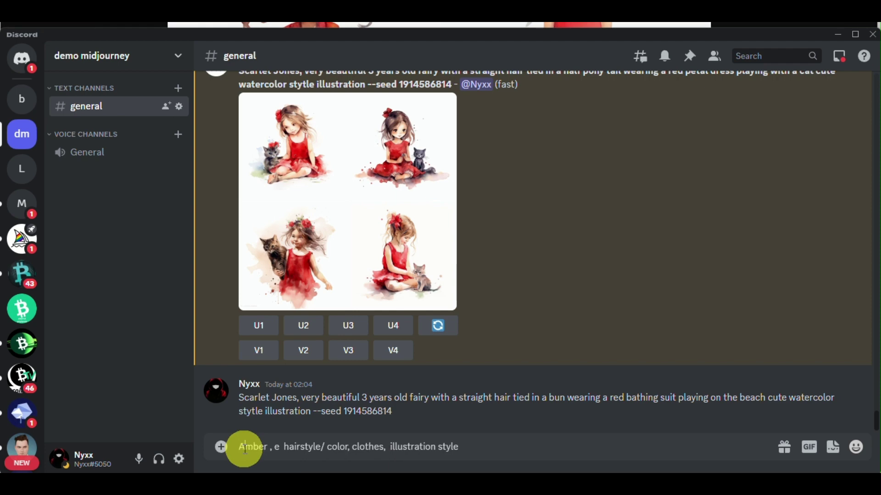
pyautogui.write('A')
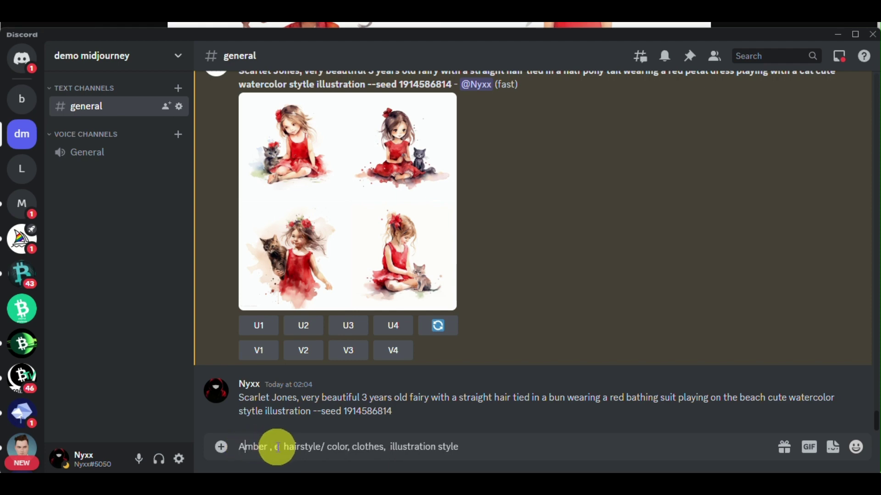
# Replace the leftover "e" after the character name in the prompt with "beautiful 1 year old baby".
pyautogui.moveTo(275, 447)
pyautogui.mouseDown()
pyautogui.moveTo(292, 446)
pyautogui.moveTo(280, 448)
pyautogui.mouseUp()
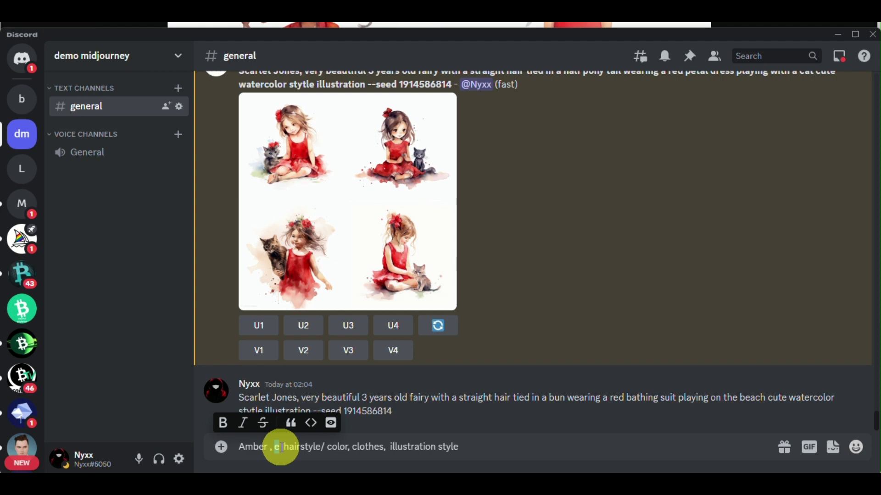
pyautogui.write('be')
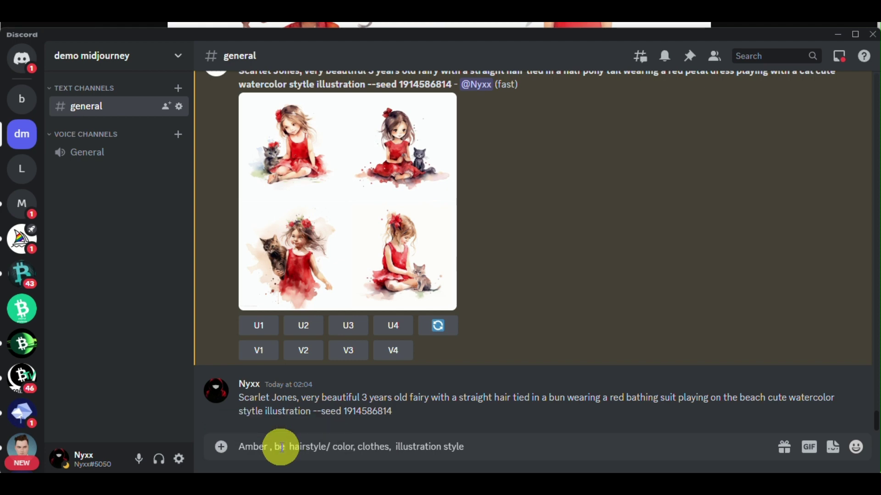
pyautogui.write('aut')
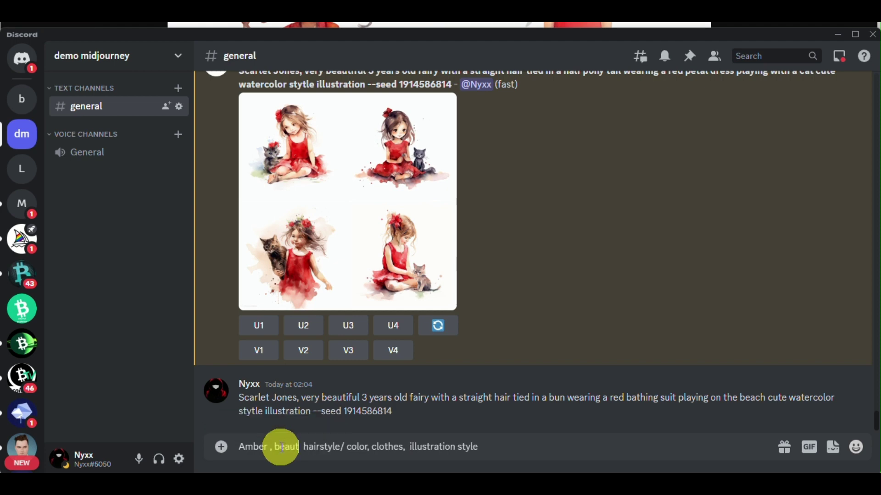
pyautogui.write('iful')
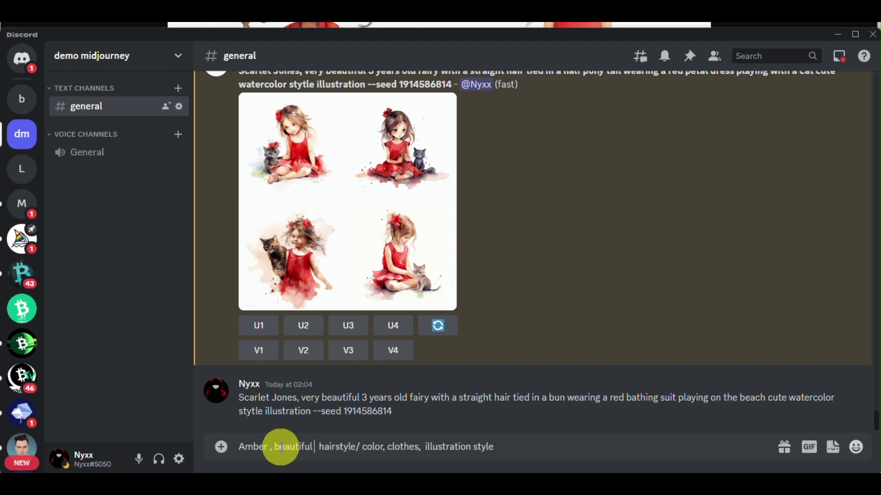
pyautogui.write('1')
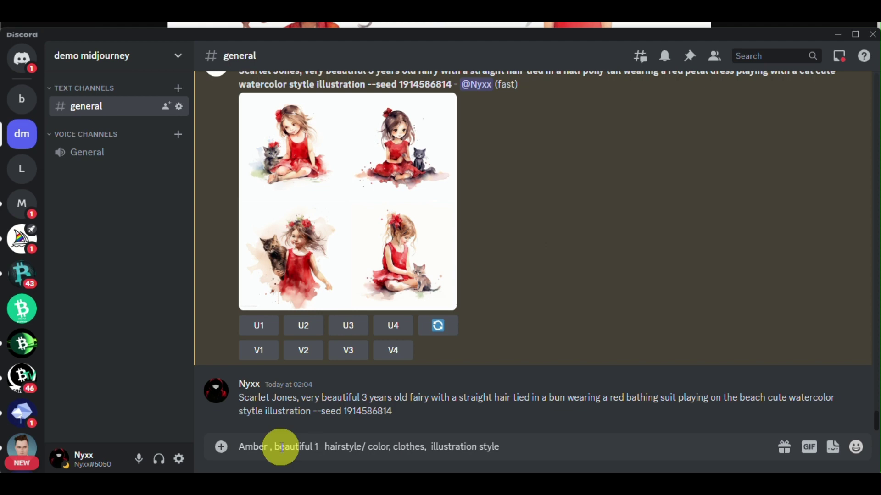
pyautogui.write(' ye')
pyautogui.write('old bab')
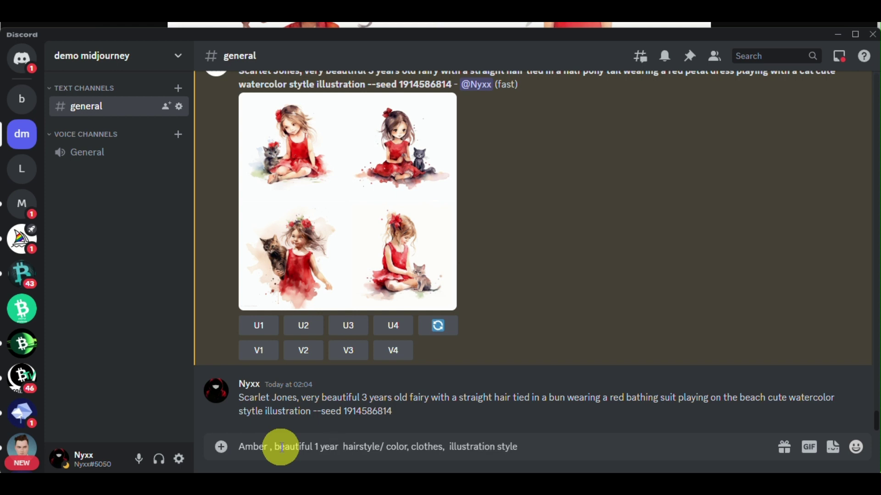
pyautogui.write('y')
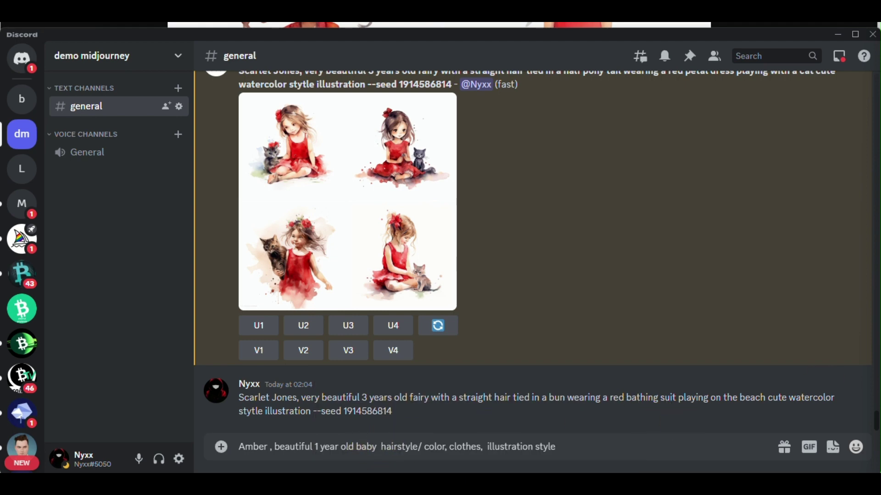
# Add a comma directly after "baby" in the prompt to separate it from the hairstyle placeholder.
pyautogui.click(378, 444)
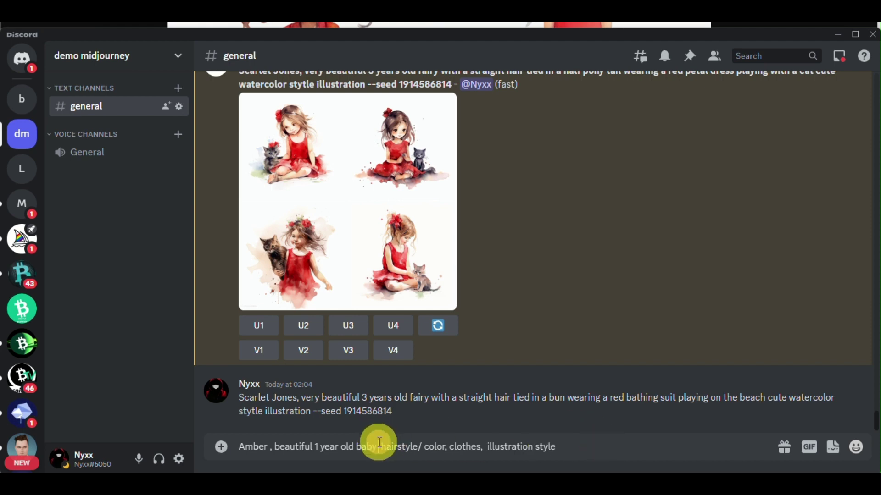
pyautogui.write(',')
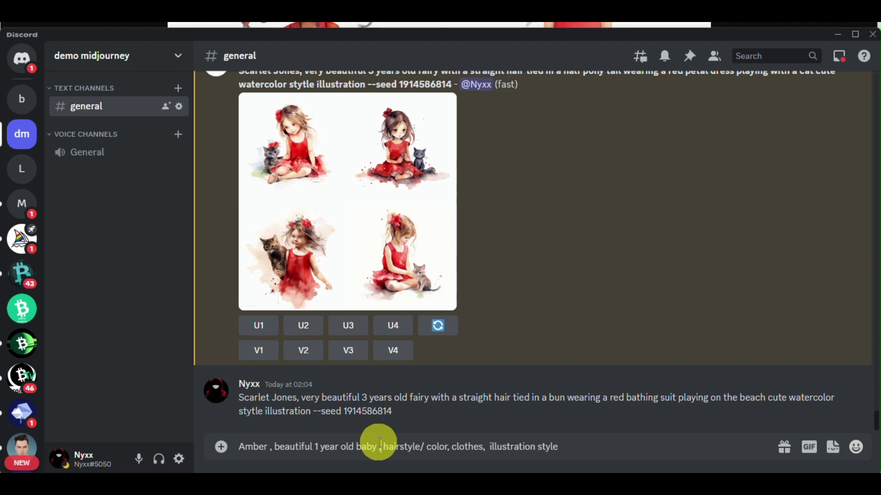
pyautogui.press('BackSpace')
pyautogui.press('BackSpace')
pyautogui.write(', ')
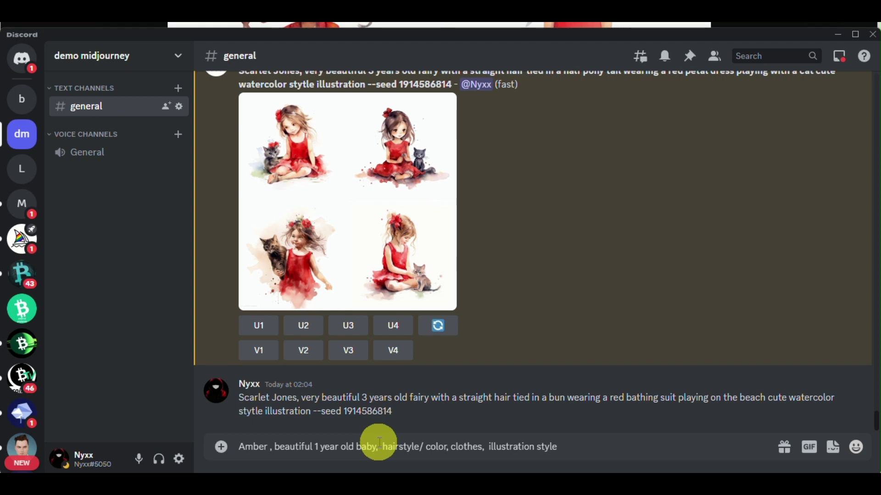
# Insert "large white ribbon headdress," before the hairstyle placeholder in the prompt.
pyautogui.write('larg')
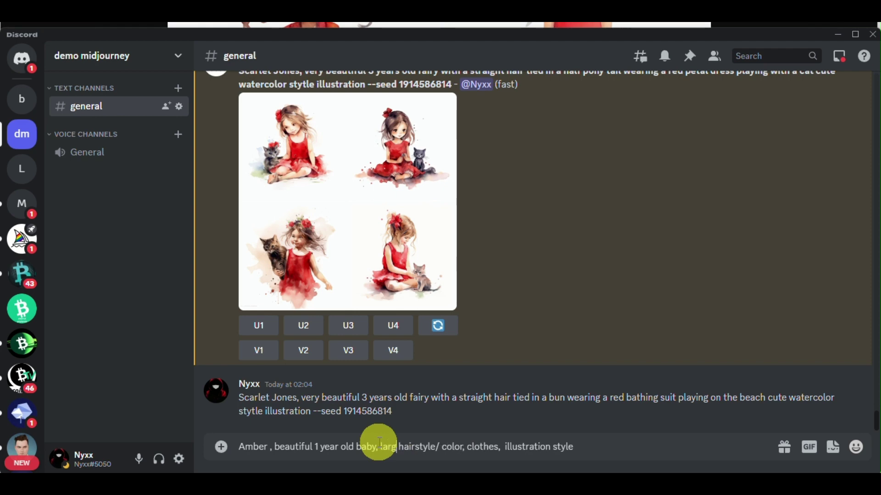
pyautogui.write('e')
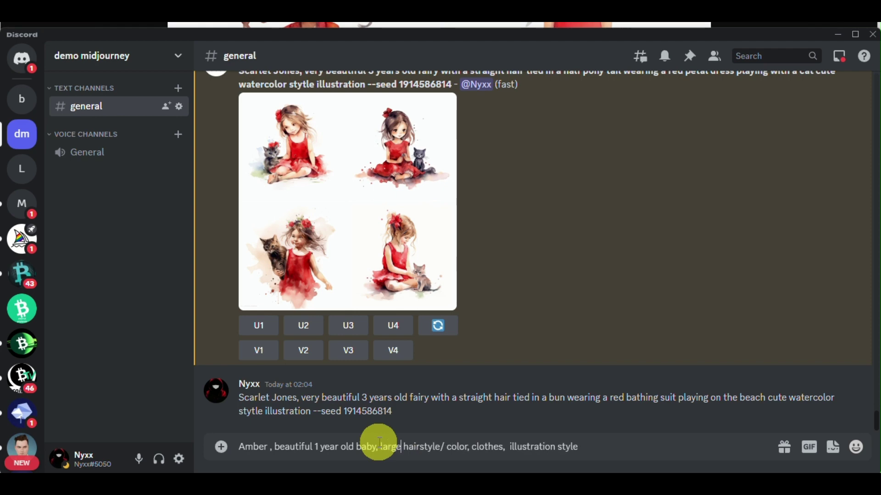
pyautogui.write(' q')
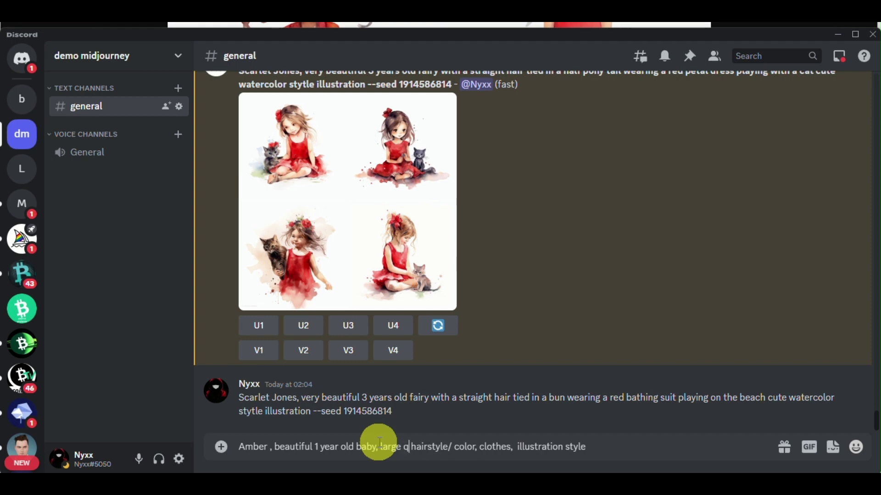
pyautogui.press('BackSpace')
pyautogui.write('white  ')
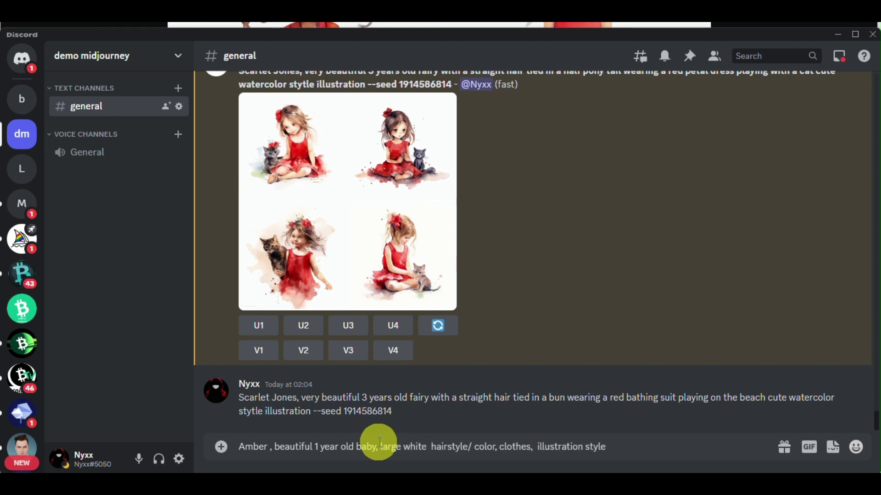
pyautogui.write('ribbon o')
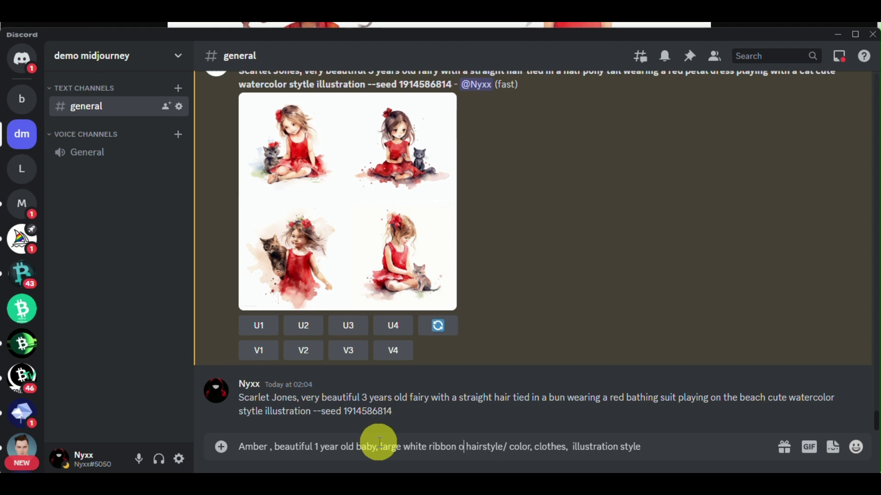
pyautogui.press('BackSpace')
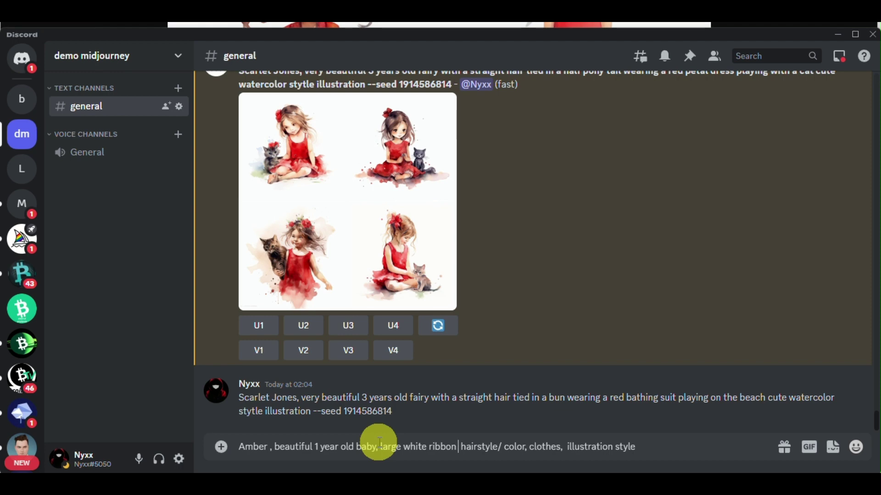
pyautogui.write('headdress')
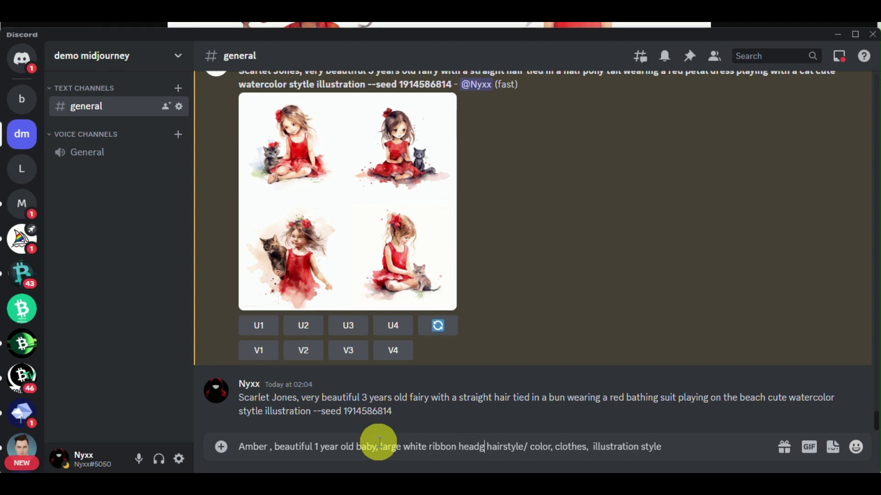
pyautogui.write(',')
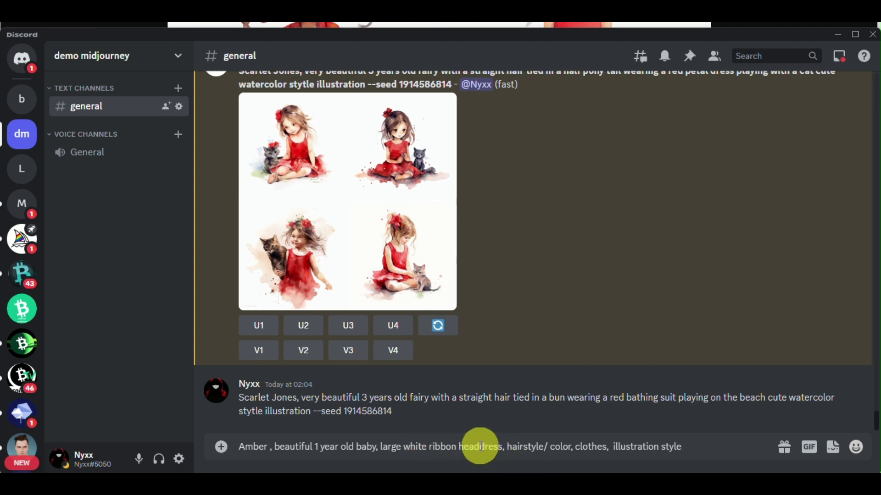
# Replace the "hairstyle/ color, clothes" placeholder in the prompt with "blackhair with bangs".
pyautogui.click(501, 447)
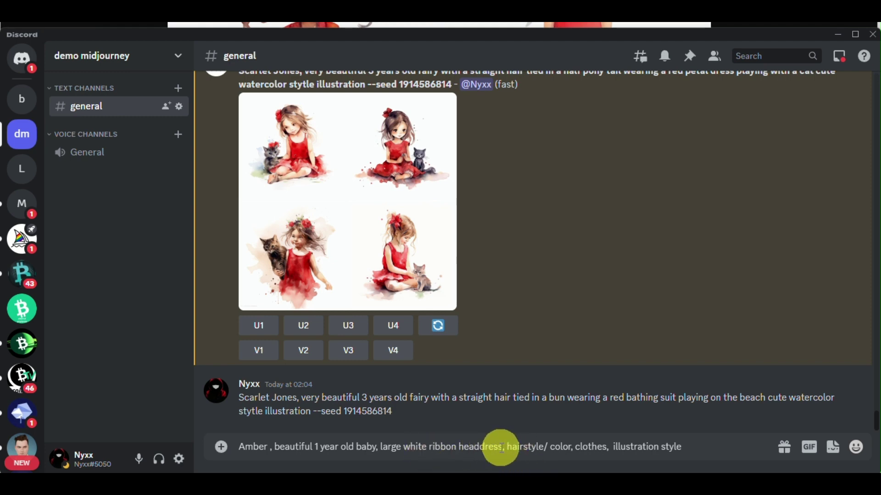
pyautogui.moveTo(507, 447); pyautogui.dragTo(606, 447)
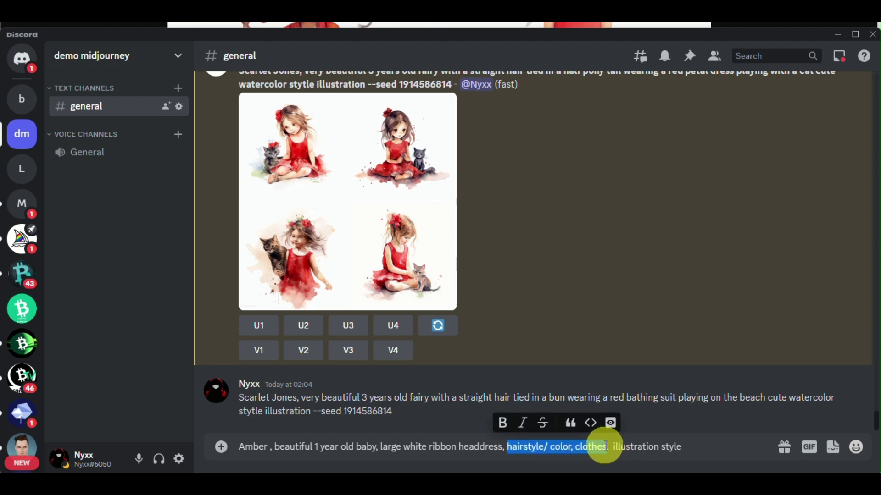
pyautogui.press('BackSpace')
pyautogui.write('ba')
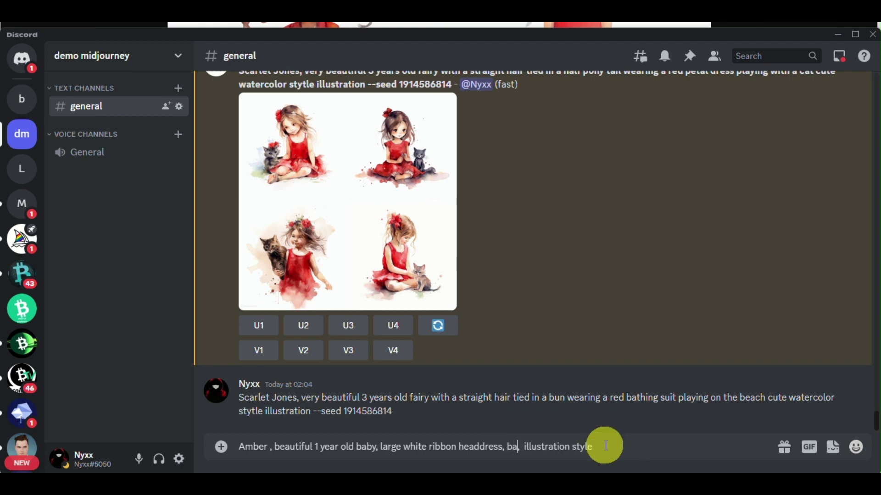
pyautogui.press('BackSpace')
pyautogui.write('lack')
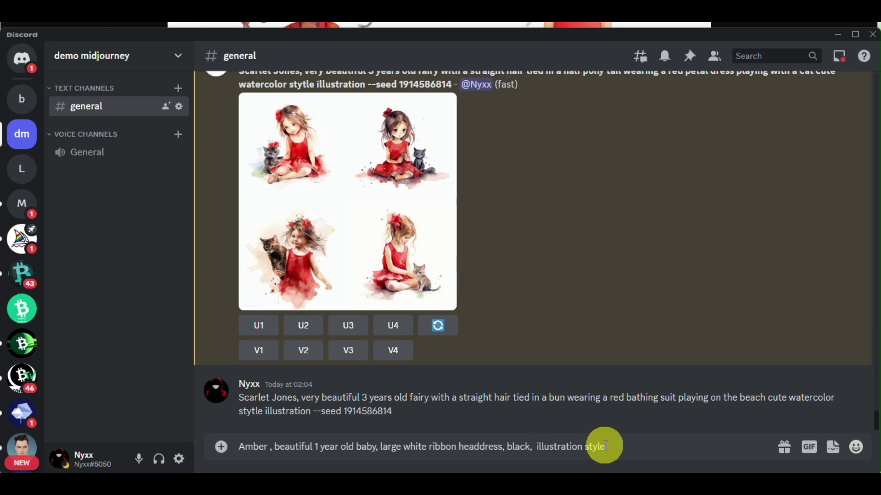
pyautogui.write('hair')
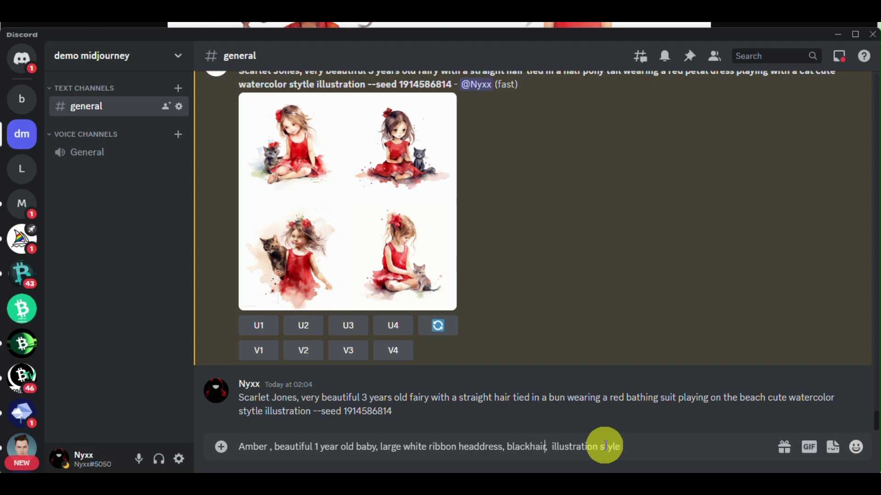
pyautogui.write(' with bangs')
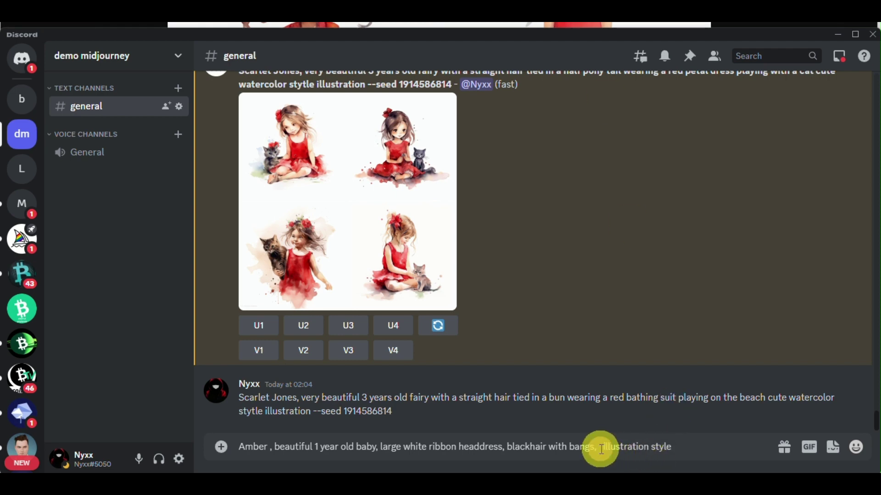
# Insert "cartton" before "illustration style" in the prompt and post it as a message in the general channel.
pyautogui.write('cartton')
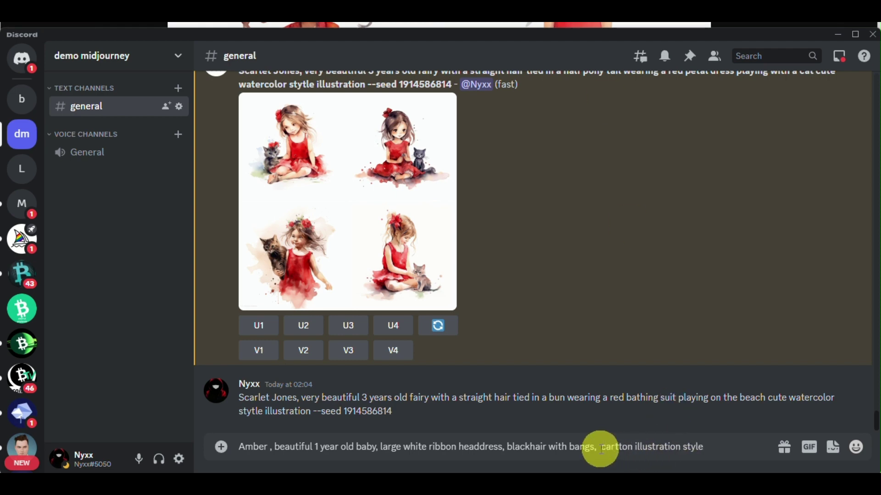
pyautogui.click(740, 452)
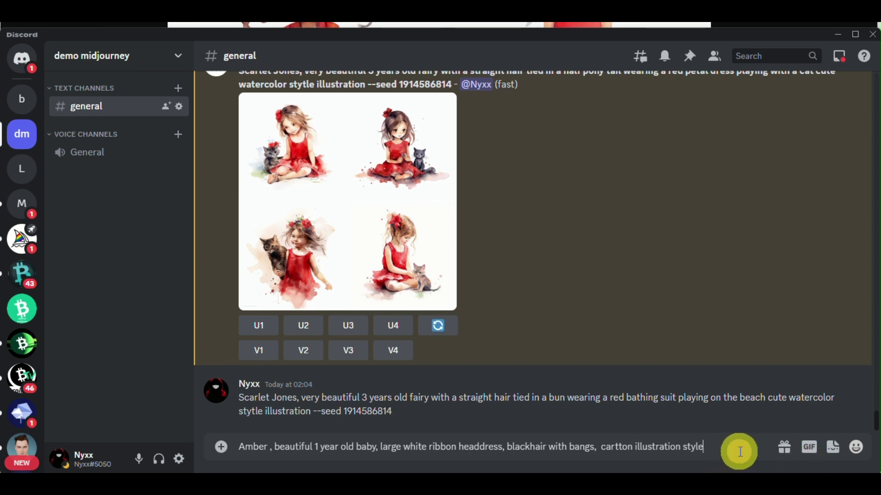
pyautogui.press('Return')
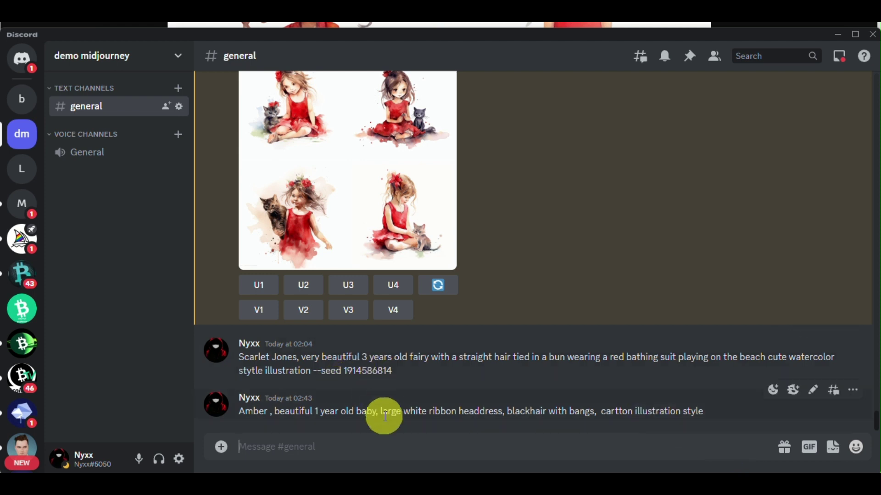
# Generate images with Midjourney's /imagine command, using the text of the posted Amber message as the prompt.
pyautogui.write('/')
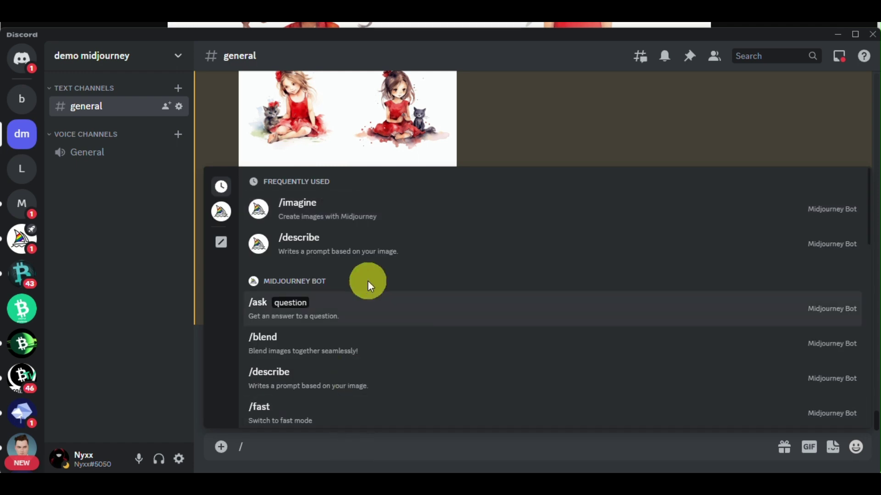
pyautogui.click(374, 206)
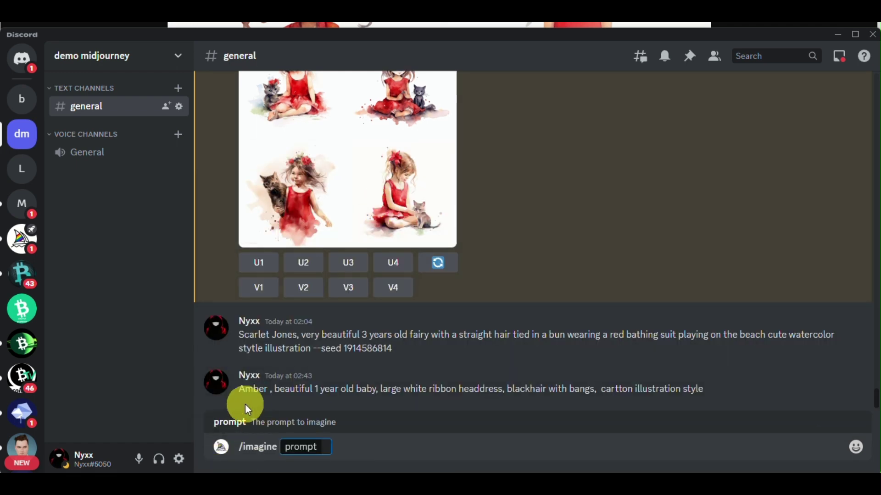
pyautogui.moveTo(239, 389); pyautogui.dragTo(711, 396)
pyautogui.hotkey('ctrl', 'c')
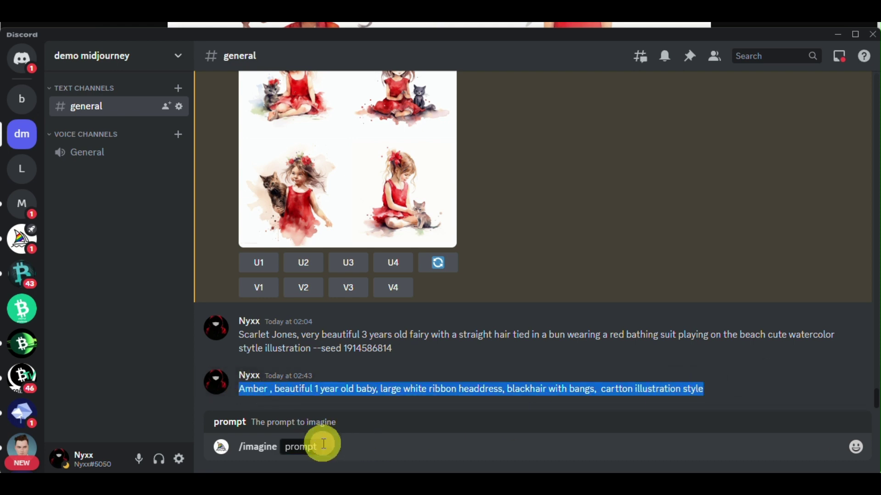
pyautogui.click(323, 444)
pyautogui.hotkey('ctrl', 'v')
pyautogui.press('Return')
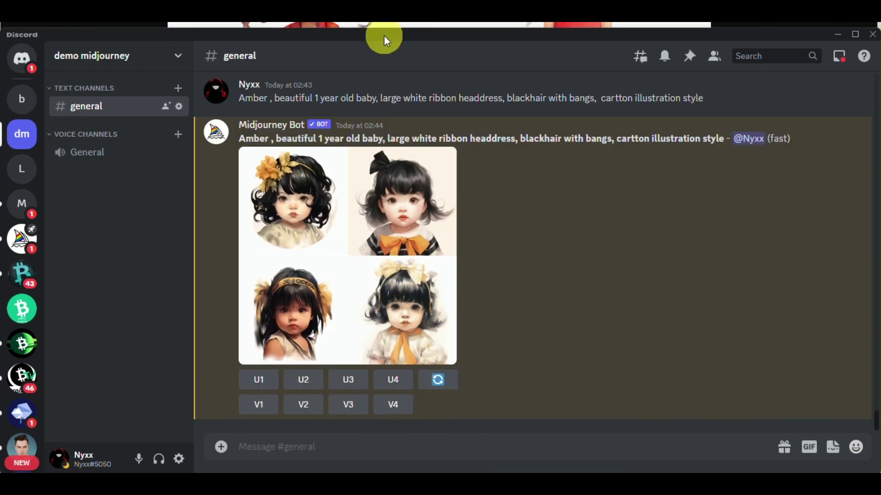
# Open the generated Amber image grid in the browser and inspect the four portraits enlarged.
pyautogui.click(374, 233)
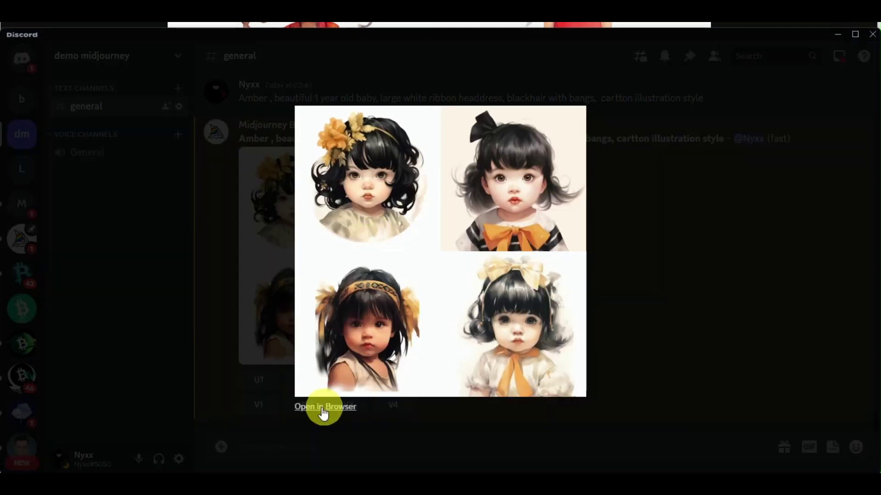
pyautogui.click(331, 407)
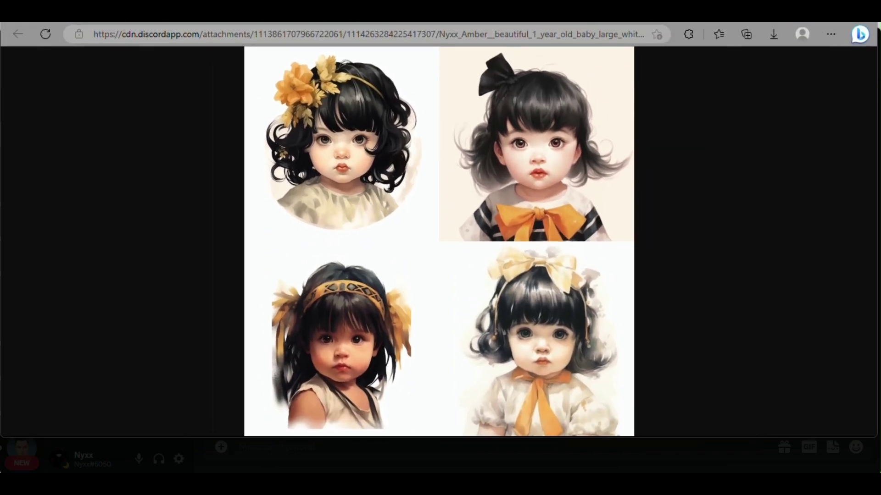
pyautogui.click(334, 232)
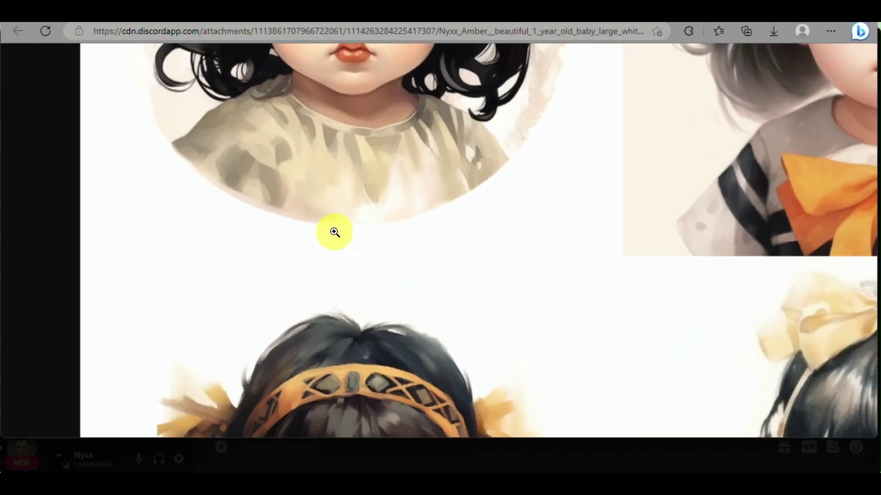
pyautogui.click(335, 232)
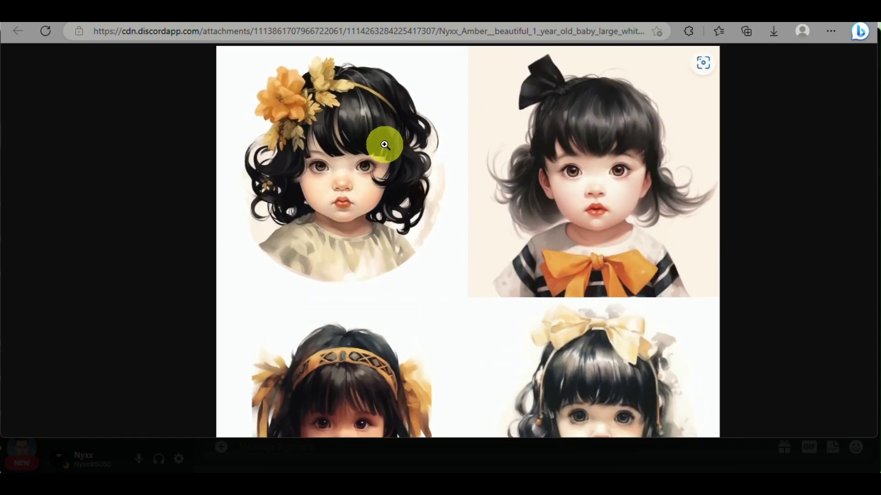
# Examine the lower two Amber portraits up close in the browser, and return to the Discord channel with the image preview closed.
pyautogui.hscroll(3, 384, 145)
pyautogui.scroll(-3, 374, 144)
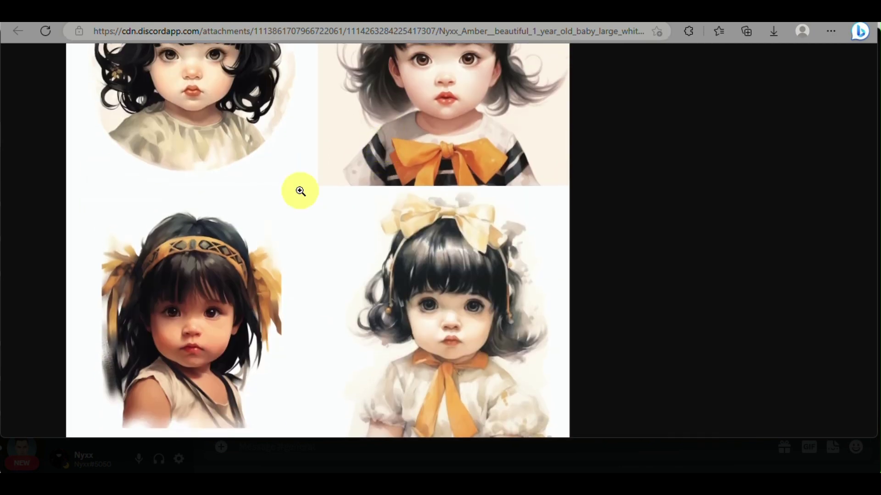
pyautogui.click(170, 366)
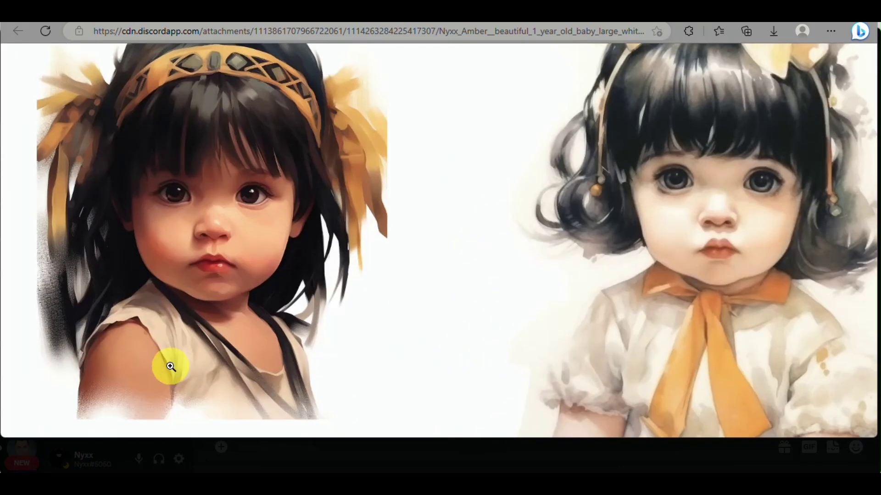
pyautogui.click(729, 243)
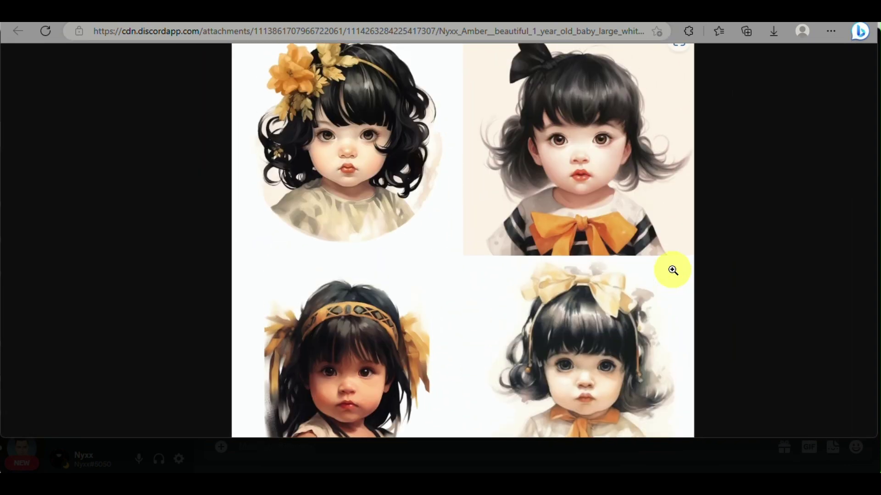
pyautogui.click(672, 271)
pyautogui.scroll(-4, 672, 270)
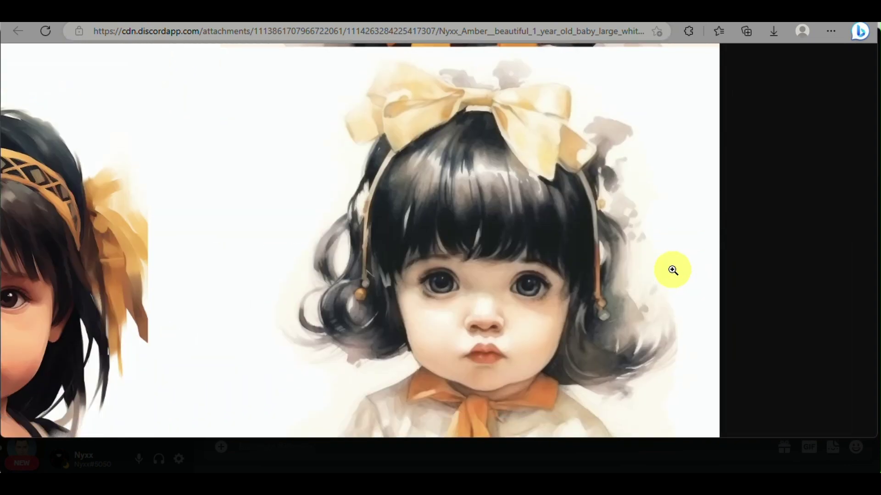
pyautogui.scroll(-3, 672, 271)
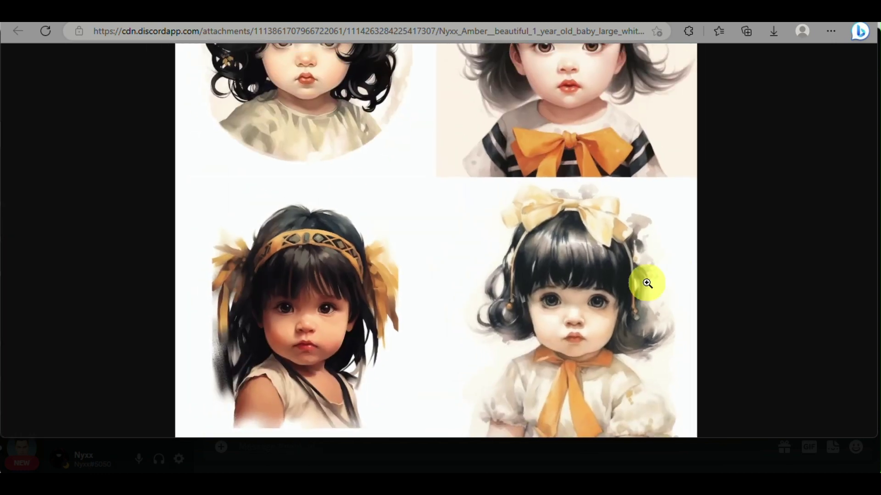
pyautogui.click(584, 324)
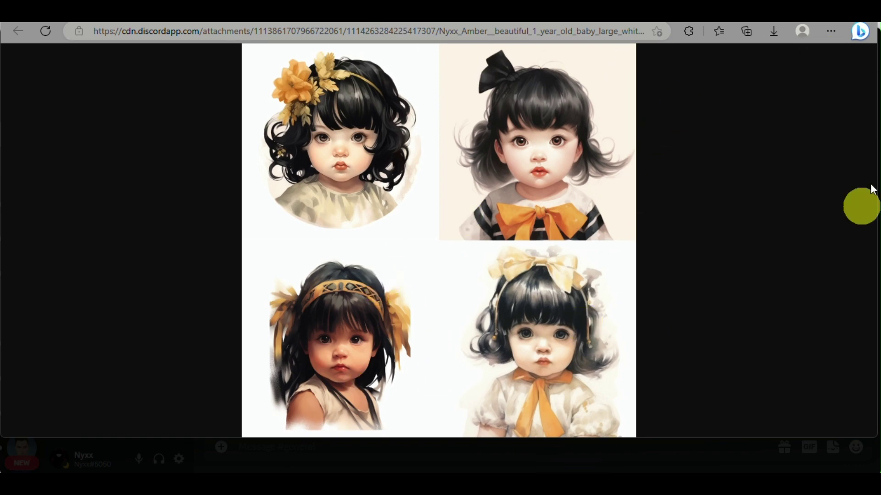
pyautogui.click(832, 430)
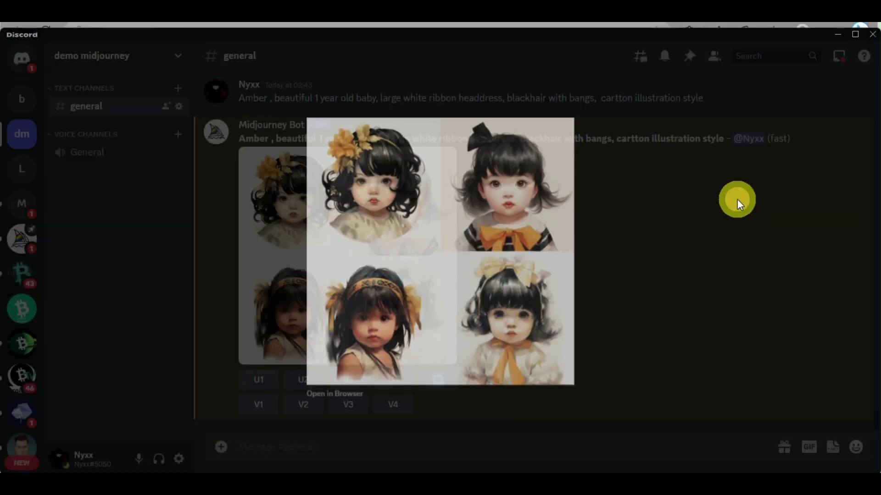
pyautogui.click(737, 199)
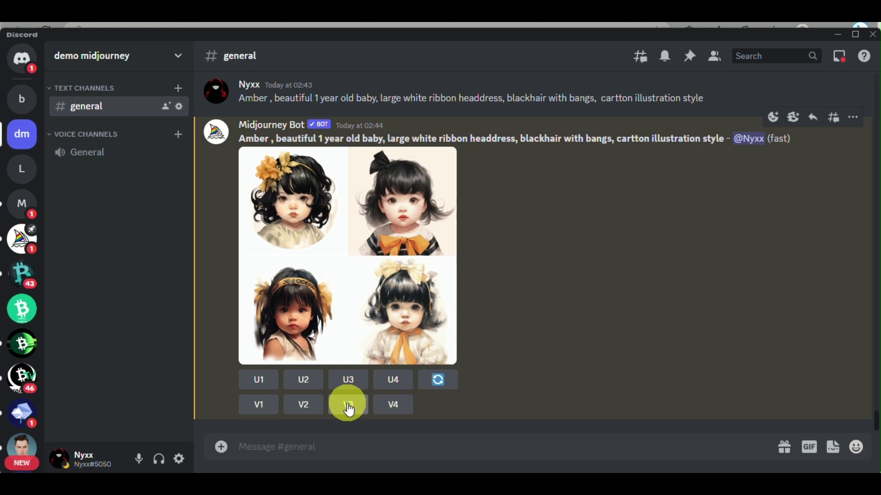
# Generate variations of the third Amber image, correcting "cartton" to "cartoon" in the remix prompt.
pyautogui.click(349, 408)
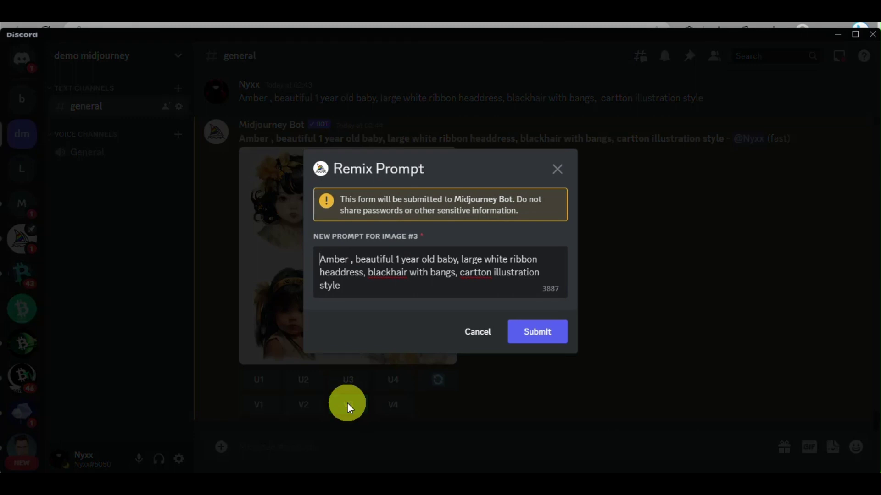
pyautogui.click(484, 271)
pyautogui.press('BackSpace')
pyautogui.write('oo')
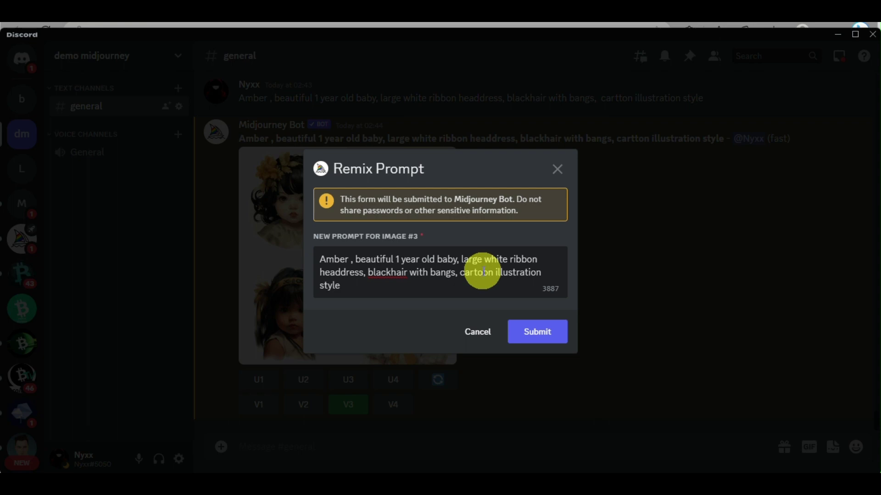
pyautogui.click(539, 329)
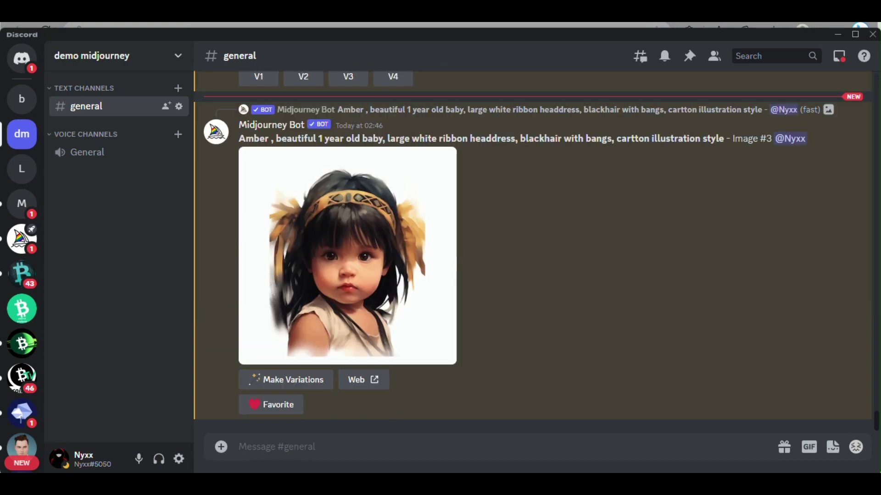
# Compare the original Amber grid, the remixed variations and the upscaled third image in enlarged previews.
pyautogui.scroll(8, 320, 400)
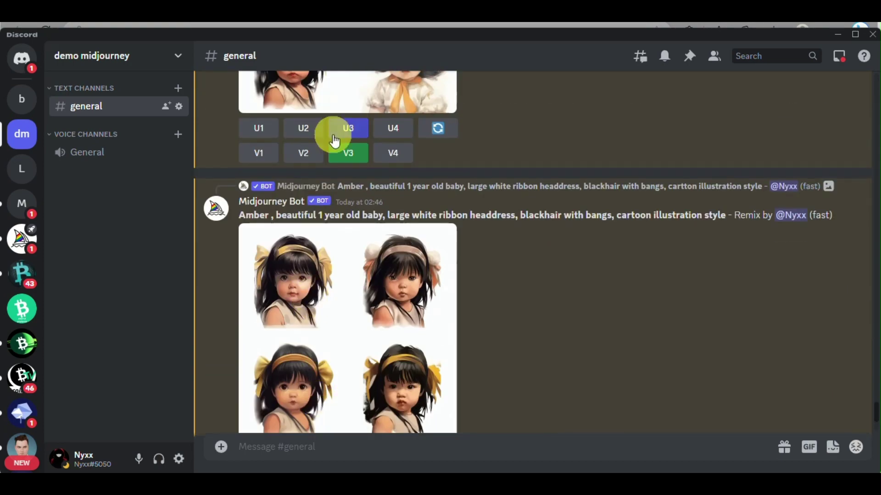
pyautogui.scroll(2, 318, 188)
pyautogui.scroll(2, 317, 188)
pyautogui.click(315, 247)
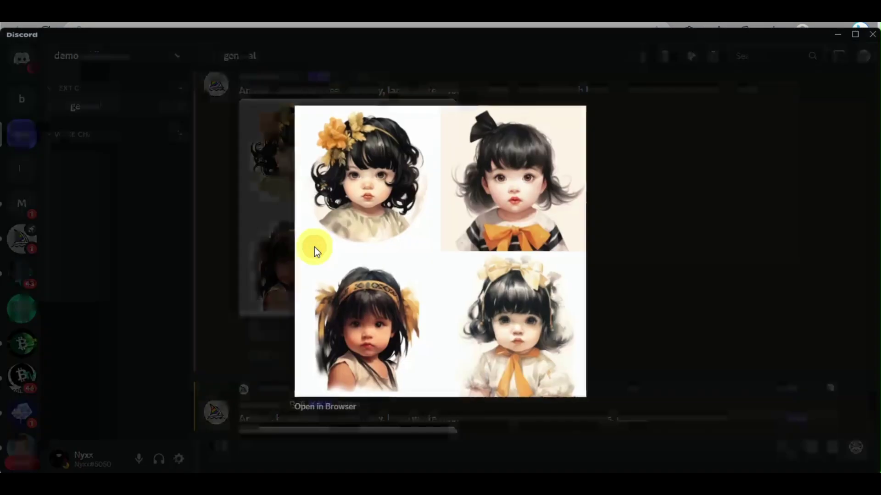
pyautogui.click(711, 156)
pyautogui.scroll(-5, 625, 349)
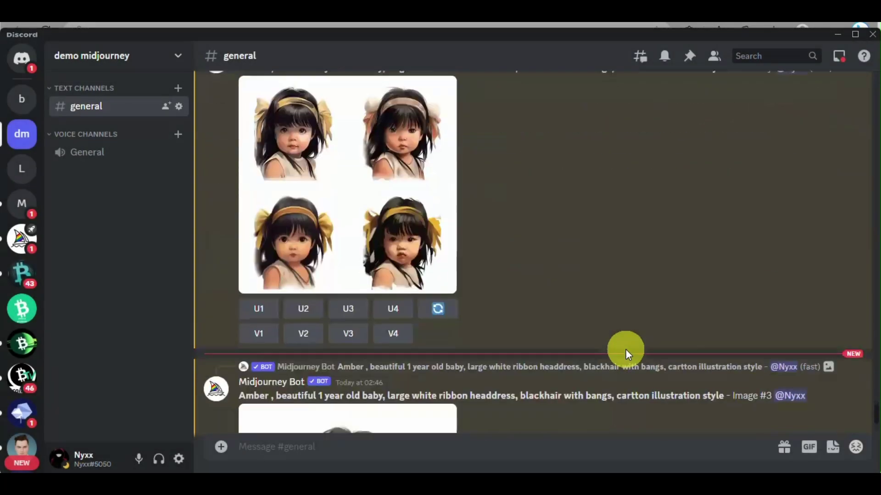
pyautogui.click(311, 233)
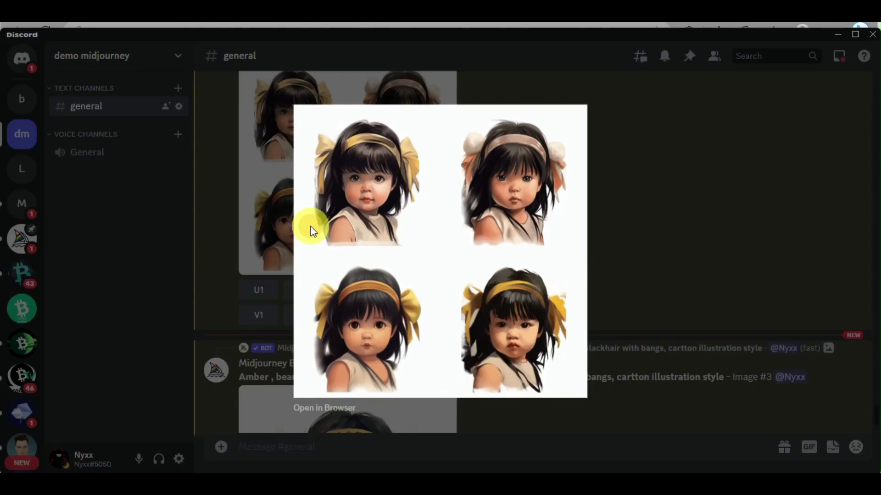
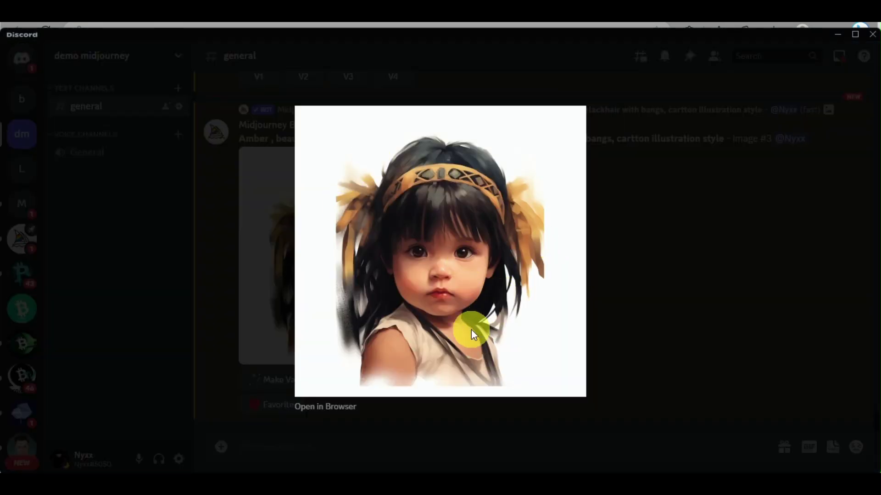
pyautogui.click(614, 298)
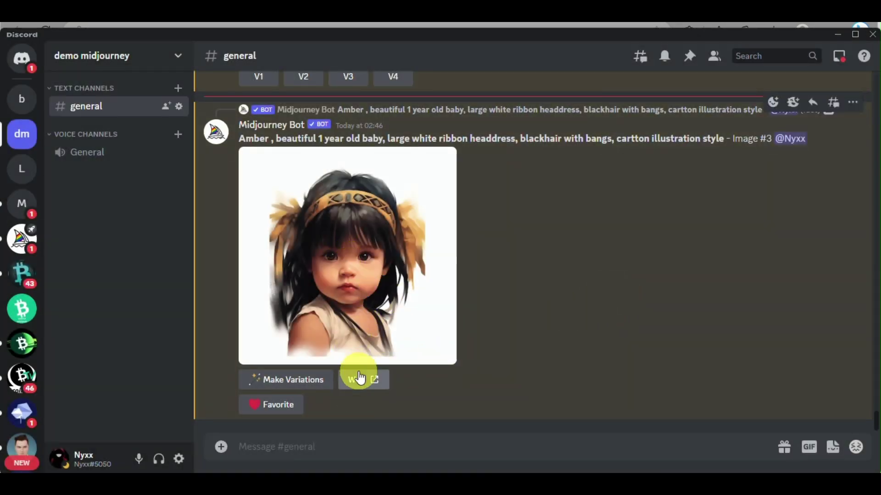
# Open the upscaled Amber image in the browser and copy its full web address.
pyautogui.click(386, 304)
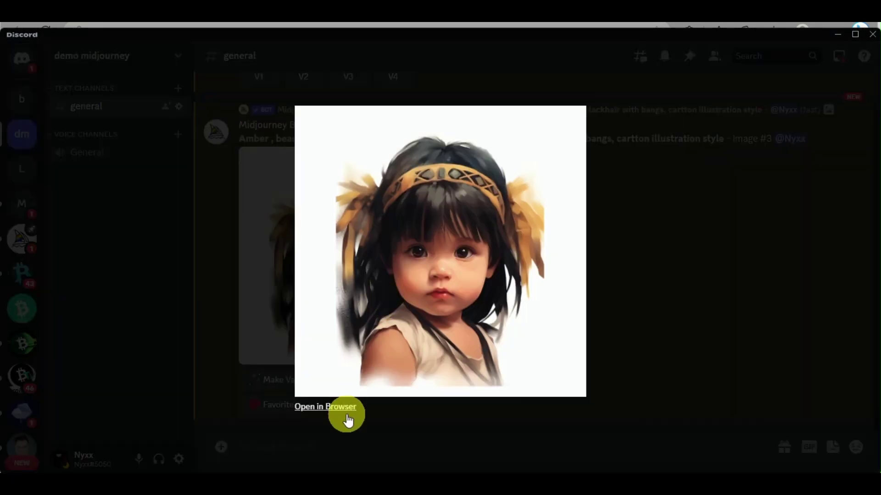
pyautogui.click(349, 408)
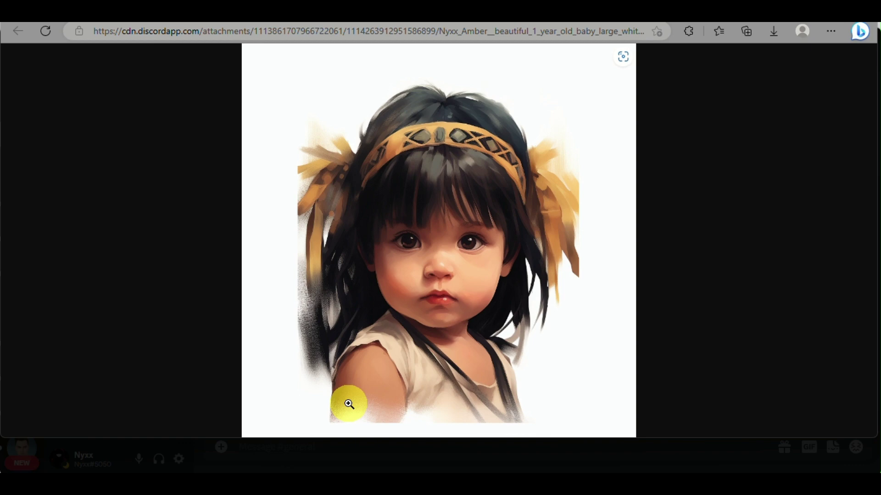
pyautogui.click(568, 31)
pyautogui.click(568, 31)
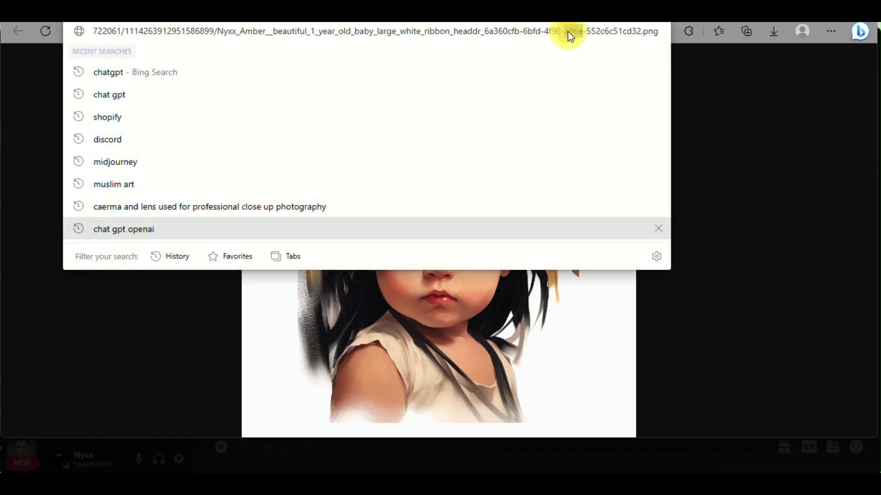
pyautogui.hotkey('shift', 'Home')
pyautogui.hotkey('ctrl', 'a')
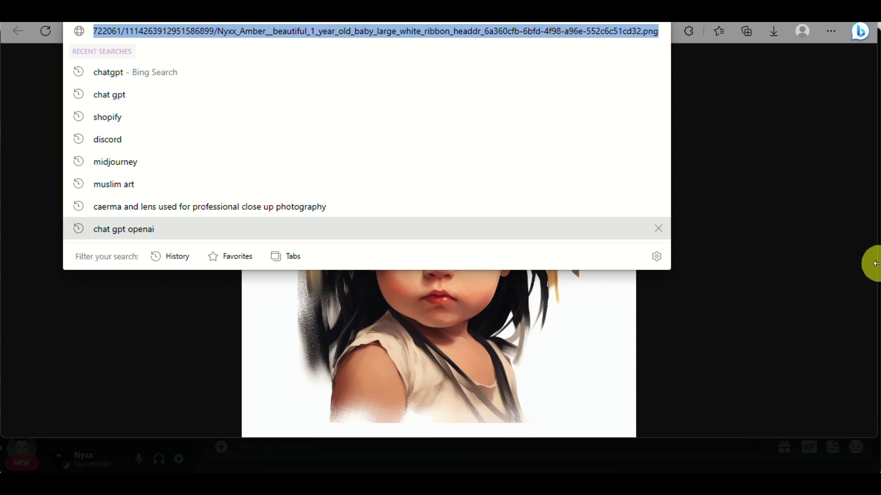
pyautogui.click(720, 369)
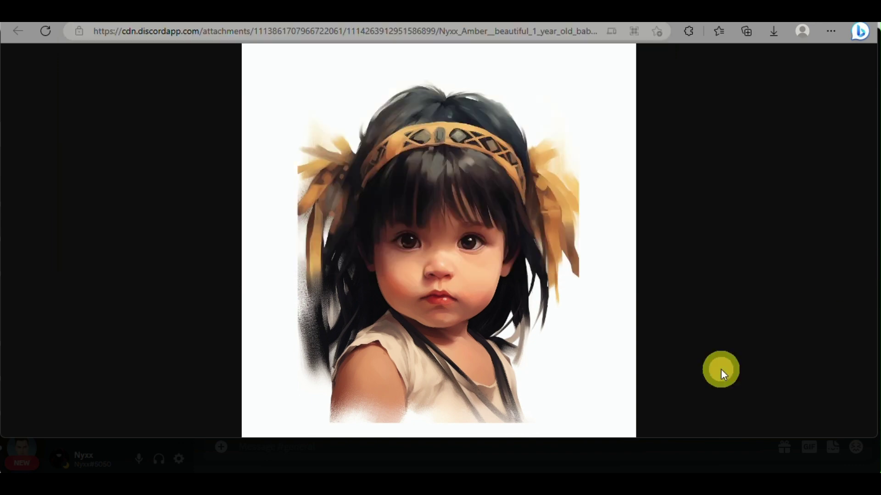
# Switch to Notepad and paste the copied image address into an empty document.
pyautogui.moveTo(777, 486)
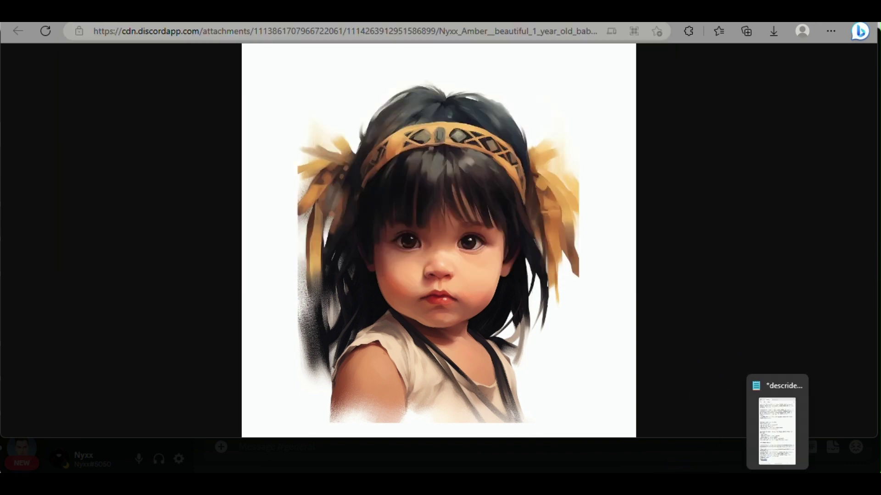
pyautogui.moveTo(831, 477)
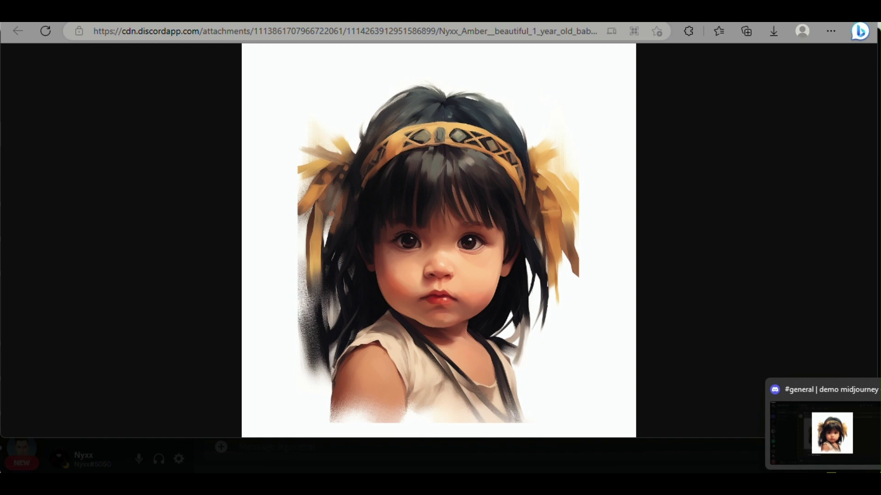
pyautogui.click(776, 431)
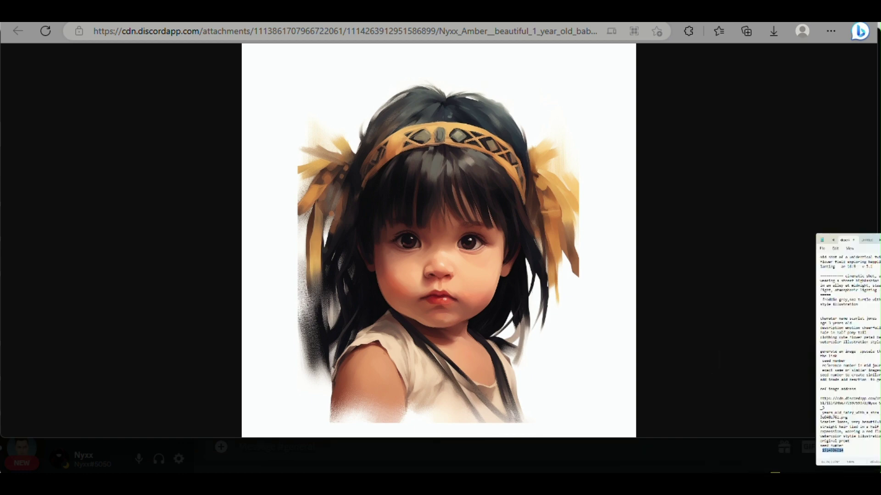
pyautogui.click(814, 294)
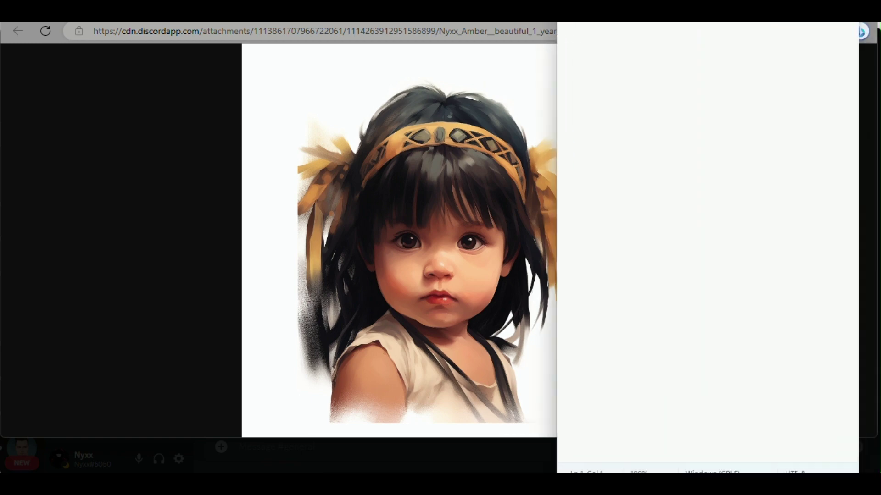
pyautogui.click(768, 99)
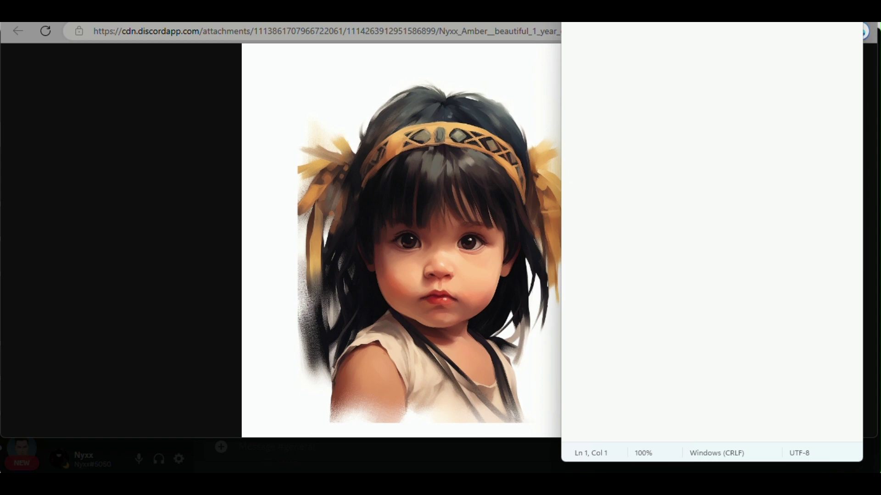
pyautogui.click(683, 147)
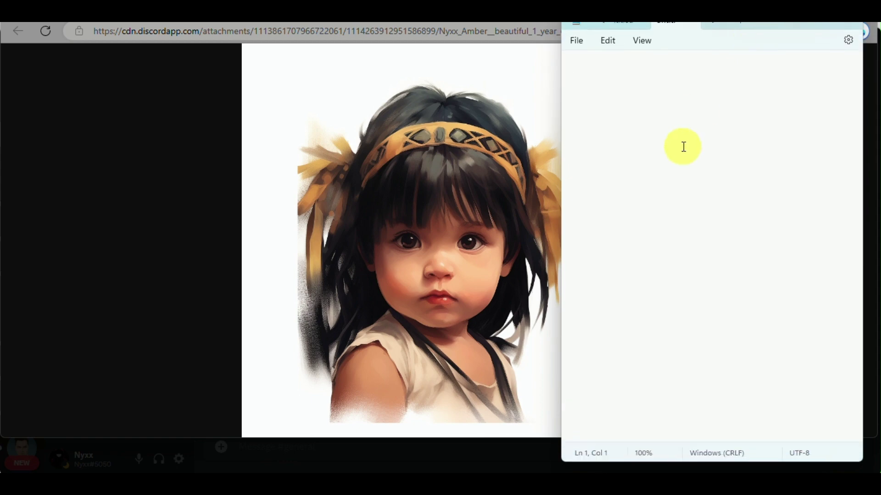
pyautogui.hotkey('ctrl', 'v')
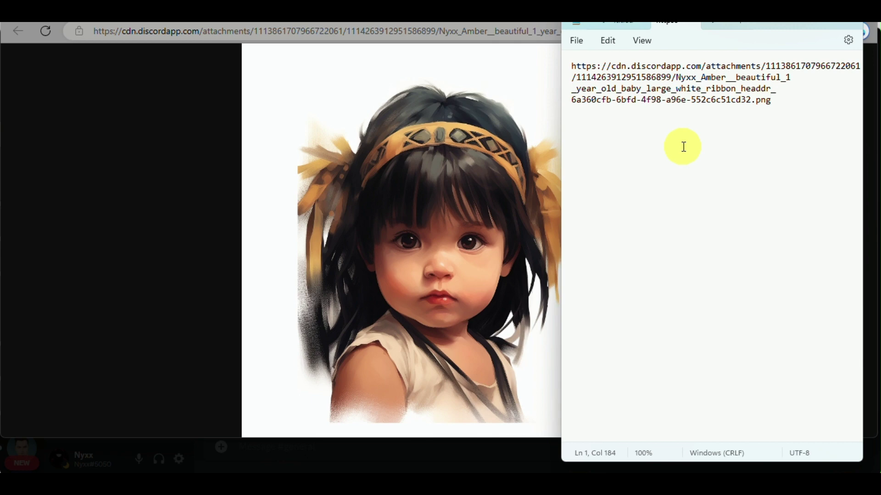
# Return to Discord, add an envelope reaction to the upscaled Amber image, and open the Midjourney Bot's direct message.
pyautogui.click(424, 139)
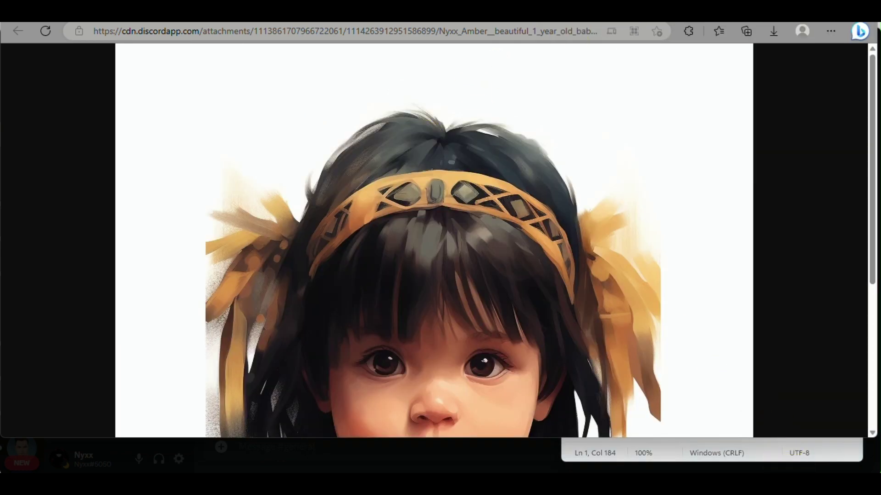
pyautogui.hotkey('alt', 'Tab')
pyautogui.click(671, 179)
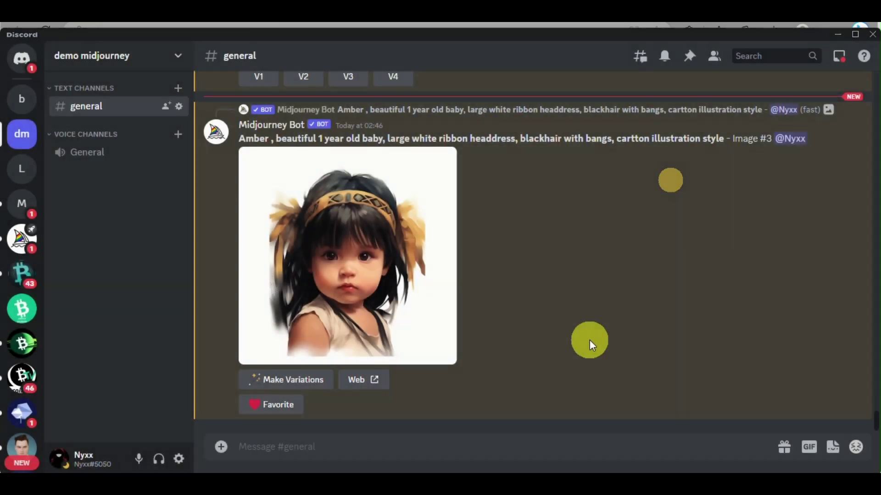
pyautogui.moveTo(373, 216)
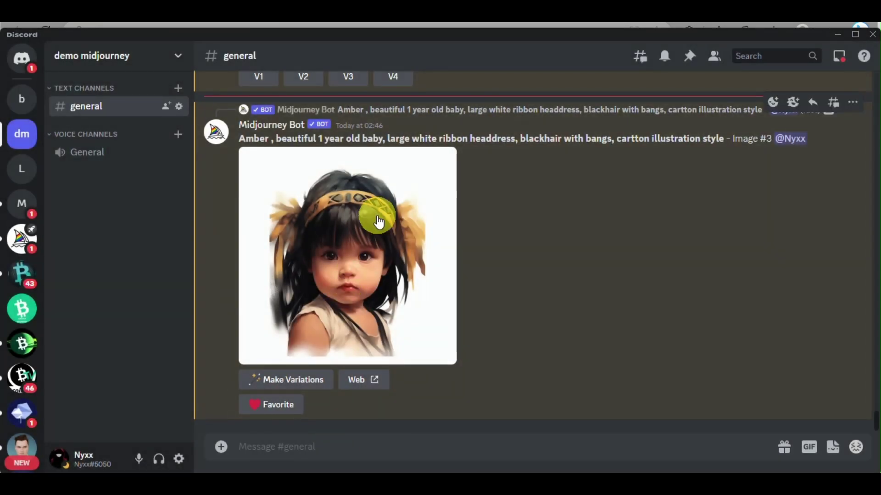
pyautogui.click(775, 108)
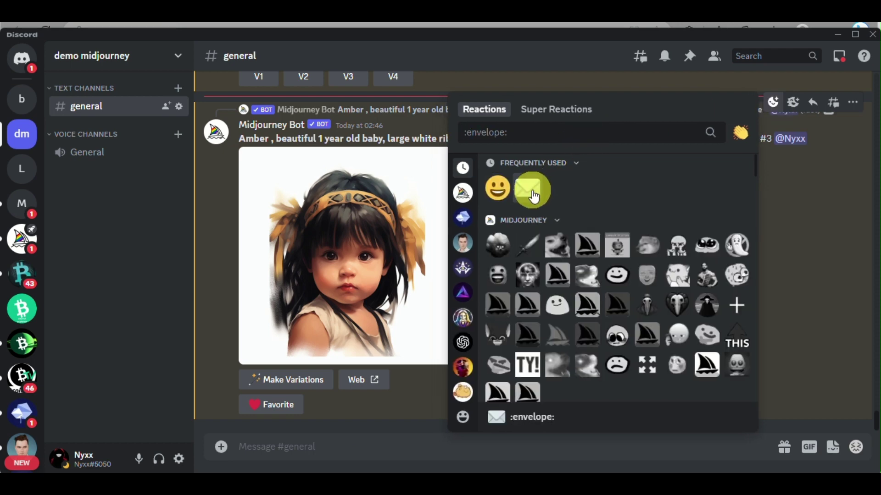
pyautogui.click(532, 191)
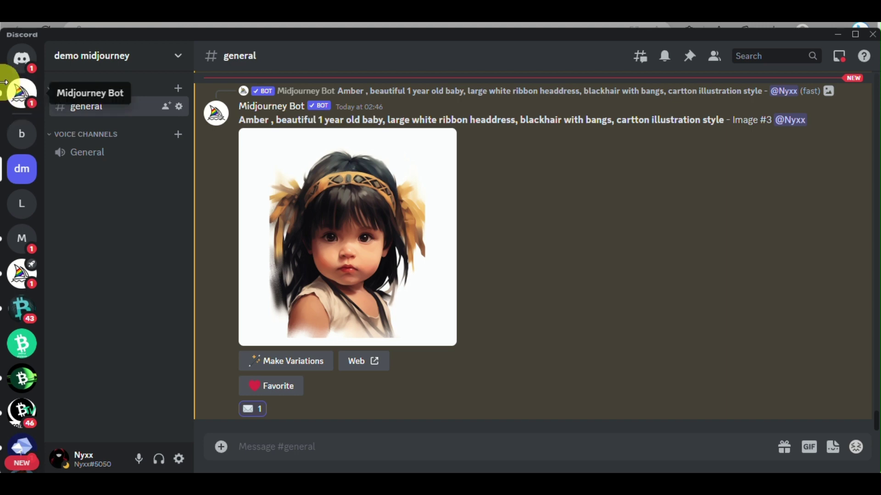
pyautogui.click(17, 105)
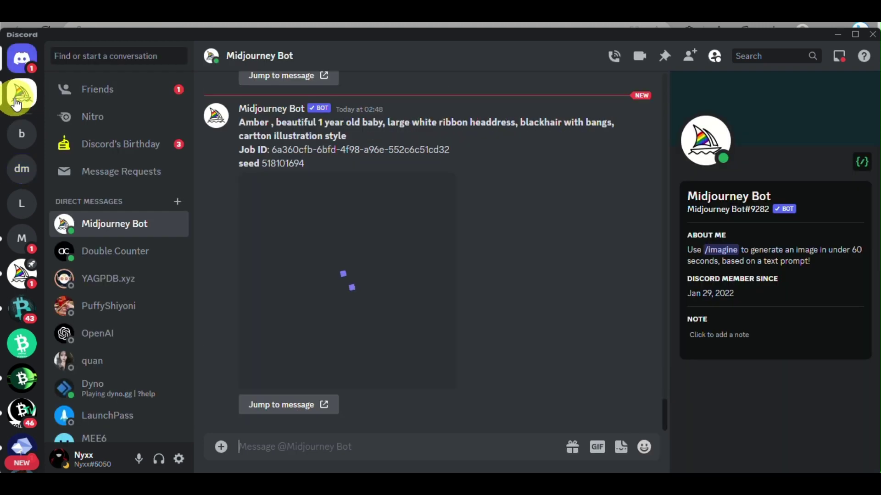
# Copy the seed line from the bot's message into Notepad below the image address and prefix it to read "--seed 518101694".
pyautogui.tripleClick(272, 163)
pyautogui.hotkey('ctrl', 'c')
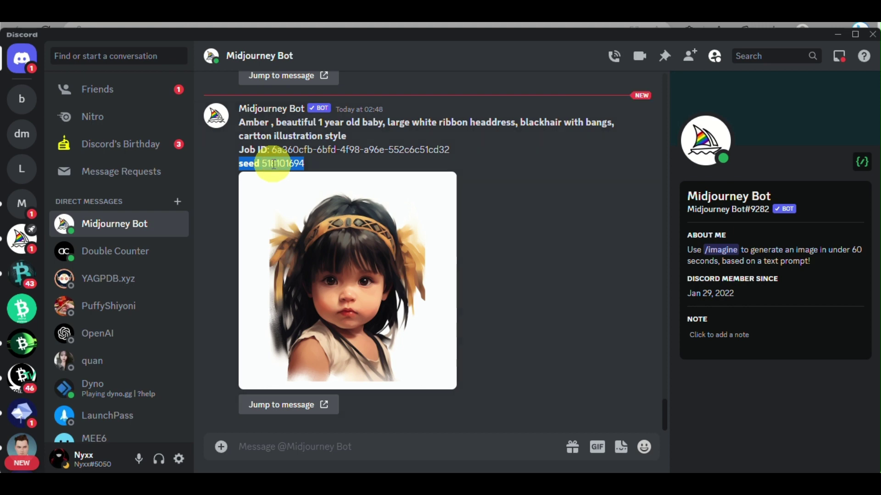
pyautogui.hotkey('alt', 'Tab')
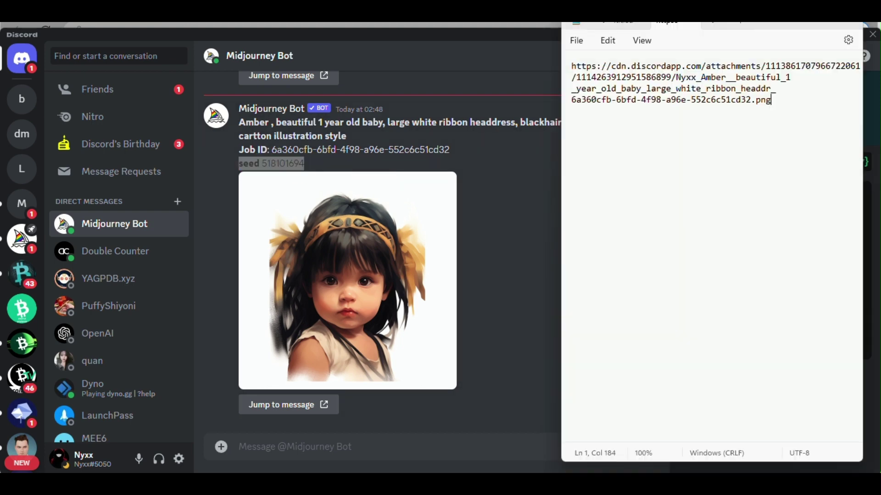
pyautogui.click(775, 112)
pyautogui.press('Return')
pyautogui.hotkey('ctrl', 'v')
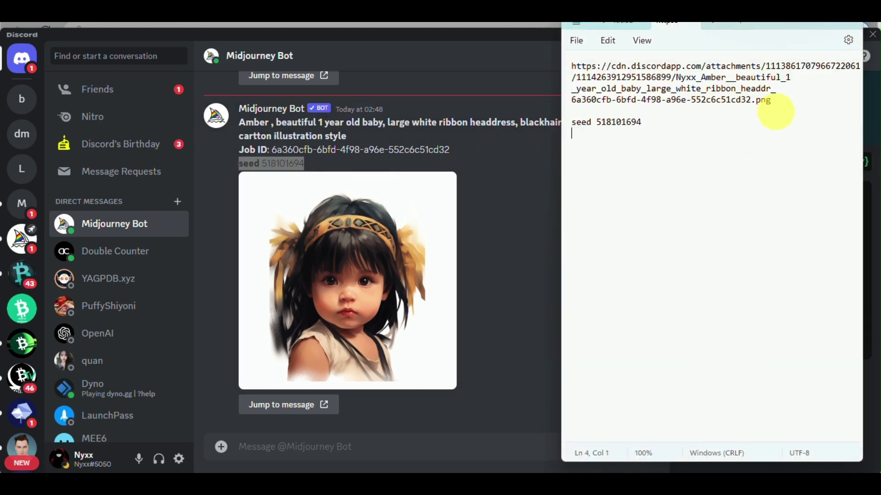
pyautogui.click(573, 123)
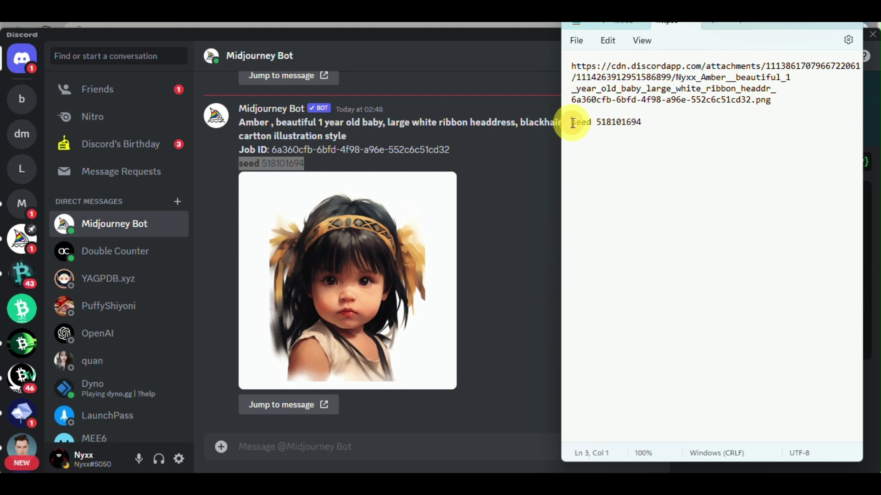
pyautogui.write('--')
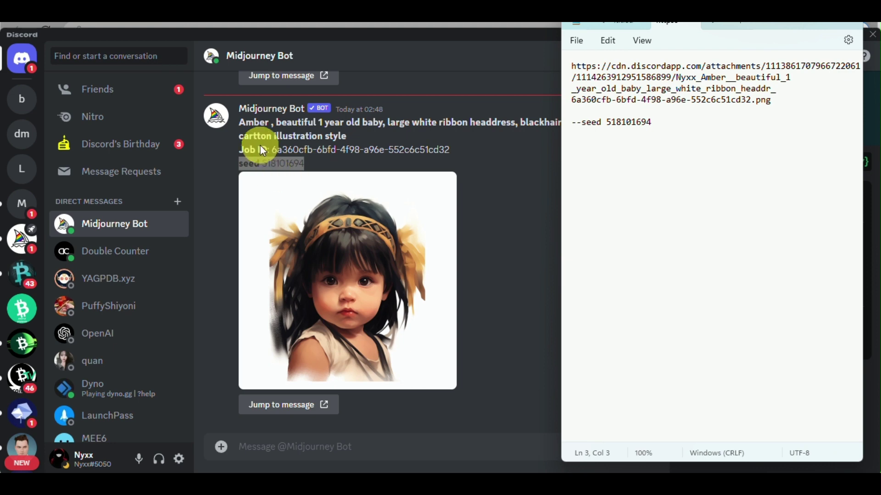
# Copy the full Amber prompt text from the bot's message and insert it in Notepad directly before "--seed 518101694".
pyautogui.moveTo(239, 123); pyautogui.dragTo(360, 138)
pyautogui.hotkey('ctrl', 'c')
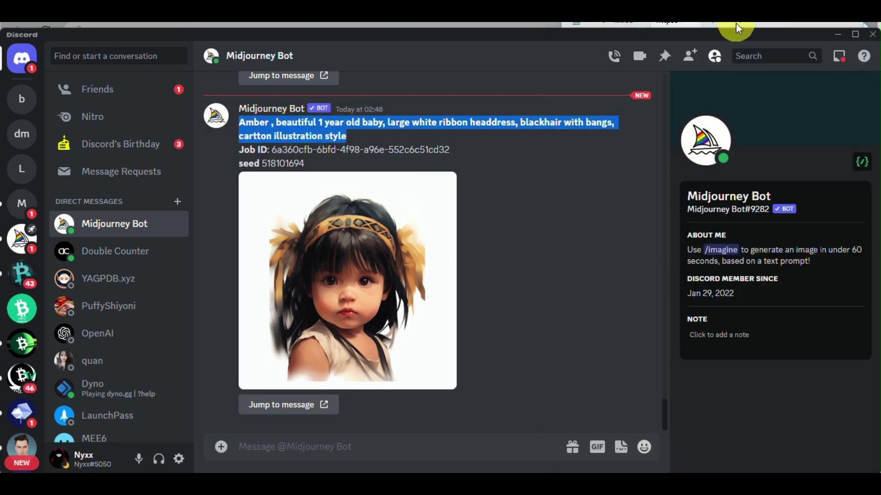
pyautogui.click(766, 24)
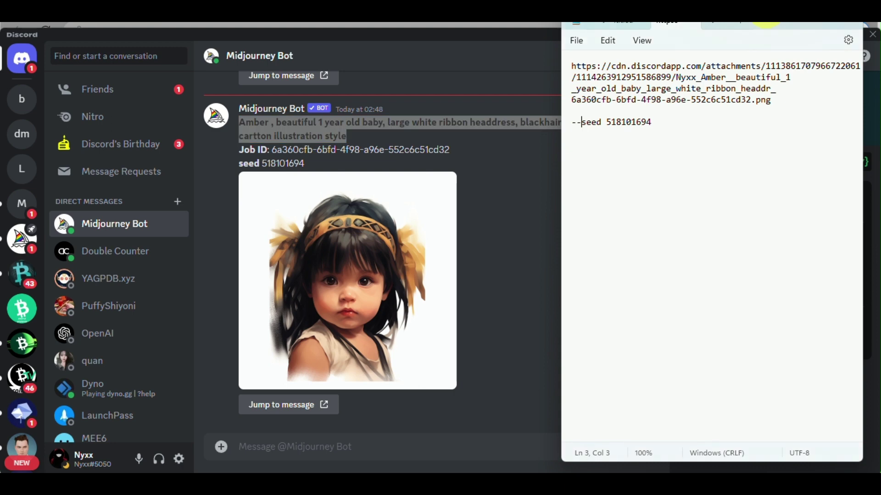
pyautogui.click(577, 114)
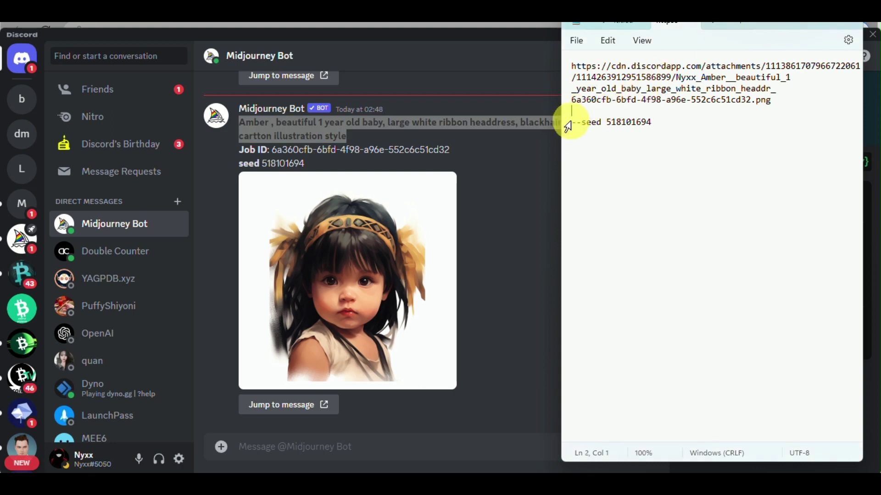
pyautogui.click(573, 121)
pyautogui.hotkey('ctrl', 'v')
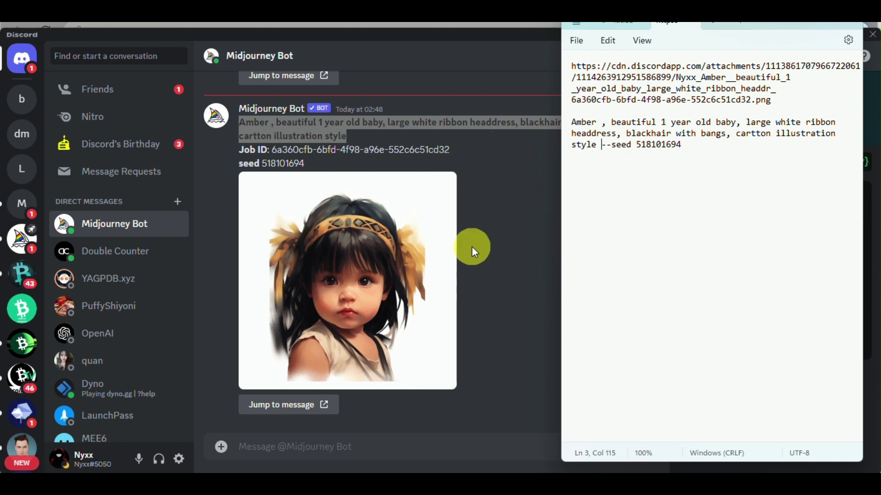
# Open the demo midjourney server in Discord, then copy the combined Amber prompt and seed from the Notepad document.
pyautogui.click(29, 136)
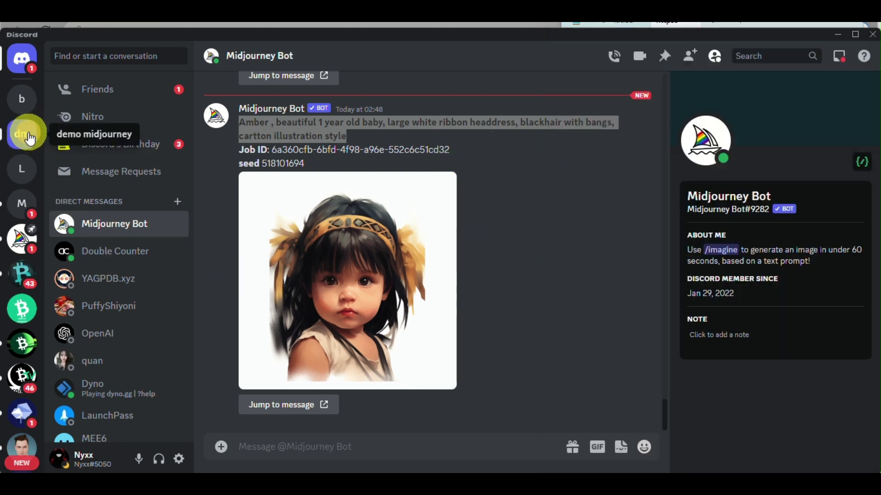
pyautogui.click(29, 138)
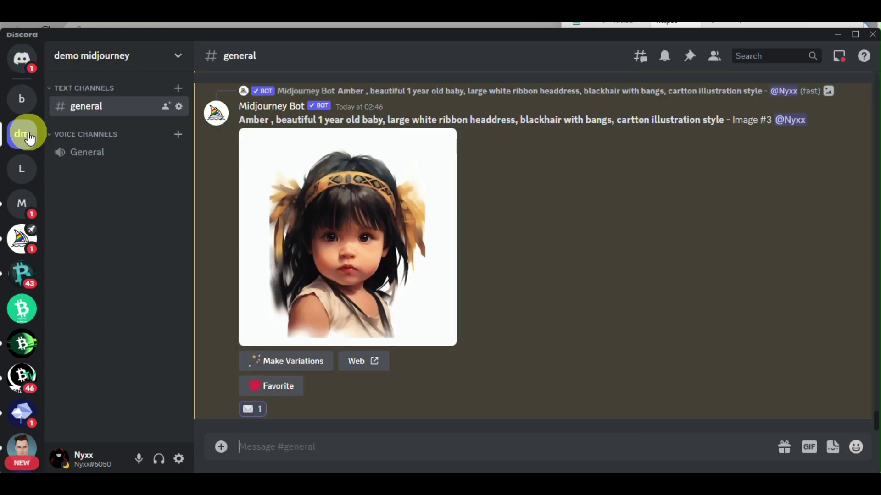
pyautogui.click(767, 22)
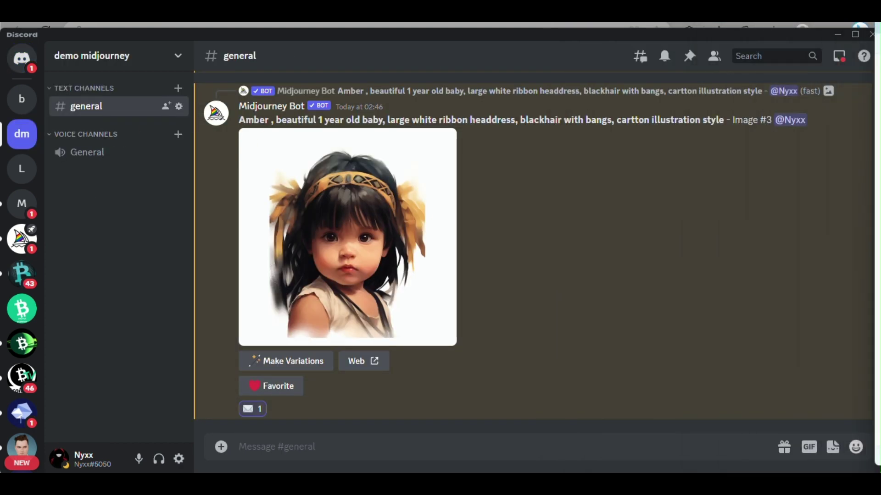
pyautogui.moveTo(880, 44); pyautogui.dragTo(830, 44)
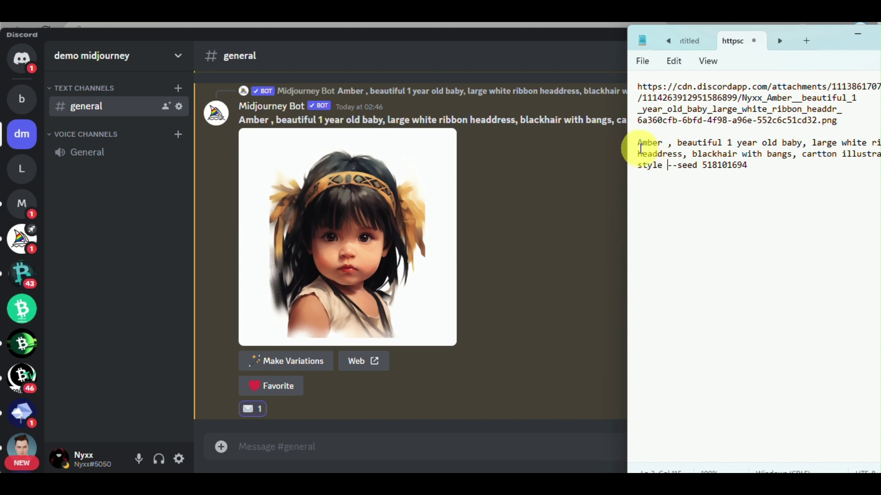
pyautogui.moveTo(641, 145); pyautogui.dragTo(808, 174)
pyautogui.hotkey('ctrl', 'c')
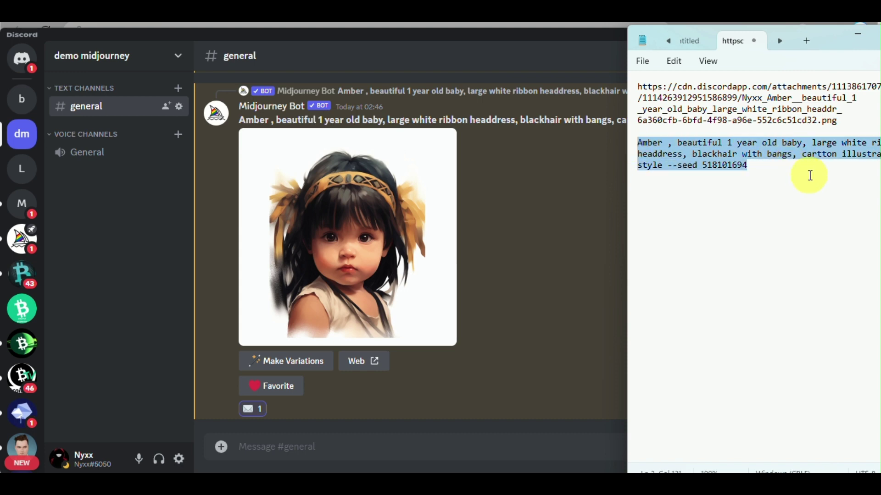
# Start an /imagine command in Discord's general channel and paste the Amber prompt with its seed.
pyautogui.click(446, 448)
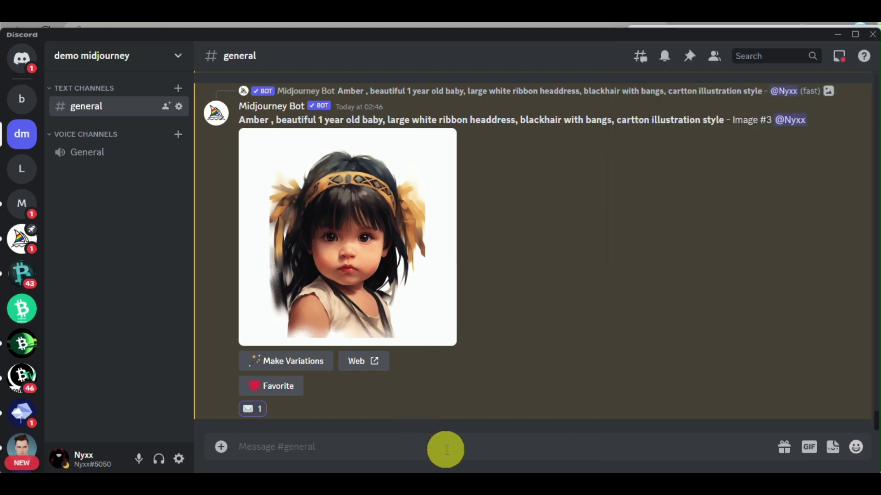
pyautogui.write('/imag')
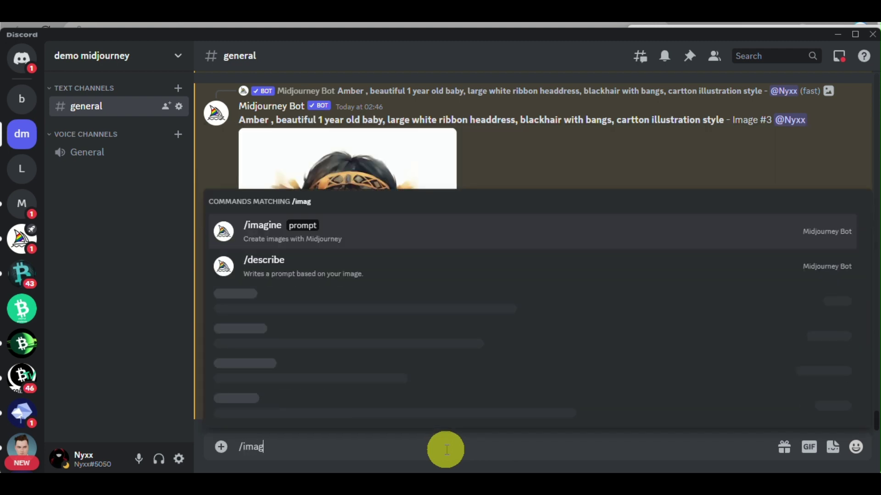
pyautogui.write('ine')
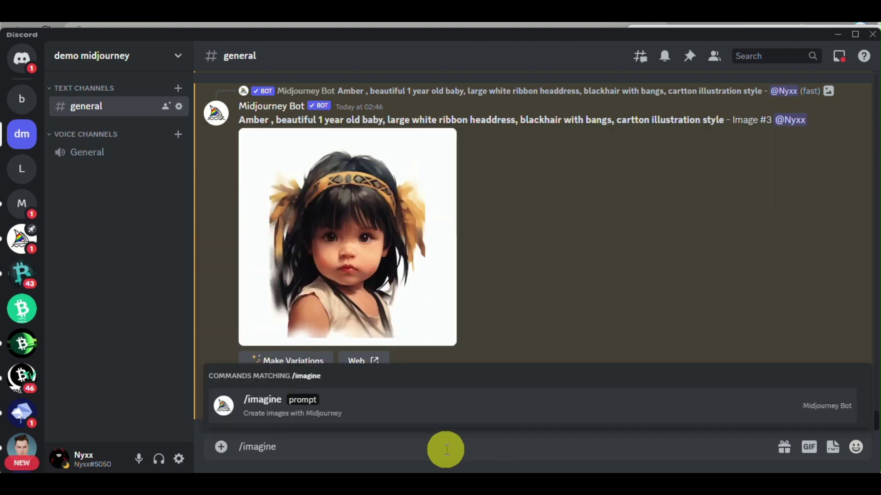
pyautogui.press('Tab')
pyautogui.hotkey('ctrl', 'v')
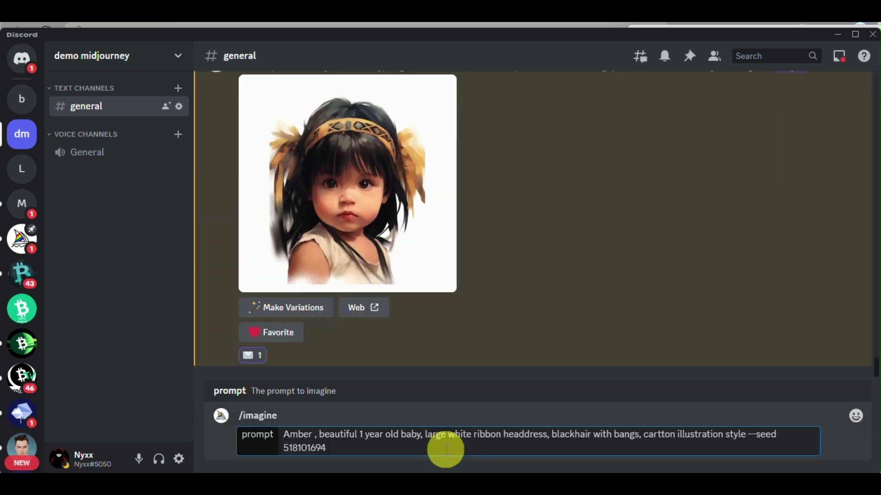
# Insert "hugging a wolf," before "cartton illustration style" in the prompt and submit it.
pyautogui.click(641, 433)
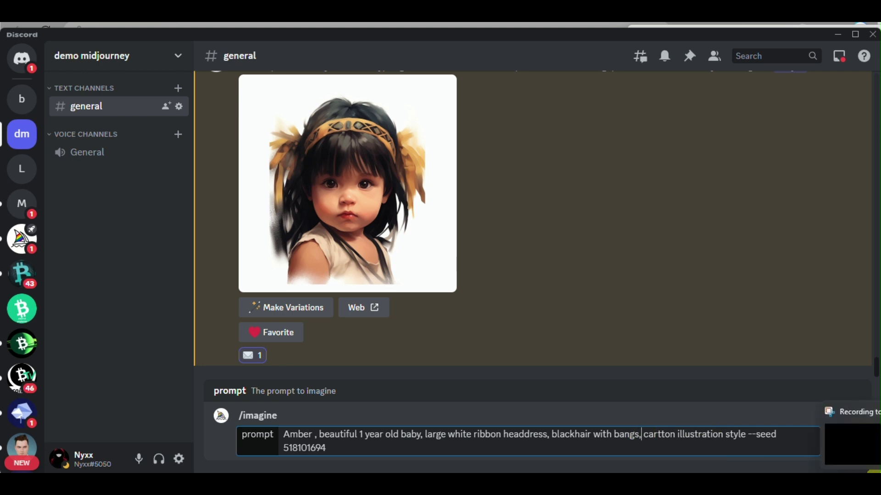
pyautogui.write('hugging')
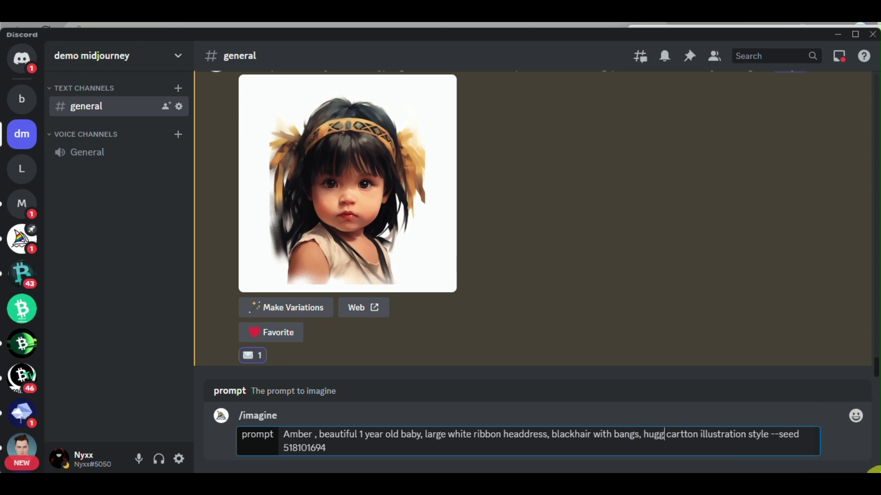
pyautogui.write(' a wofl')
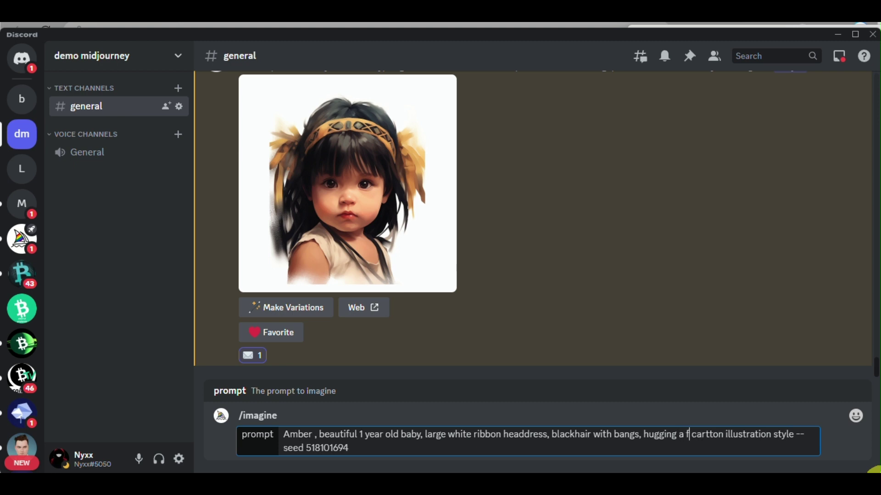
pyautogui.press('BackSpace')
pyautogui.press('BackSpace')
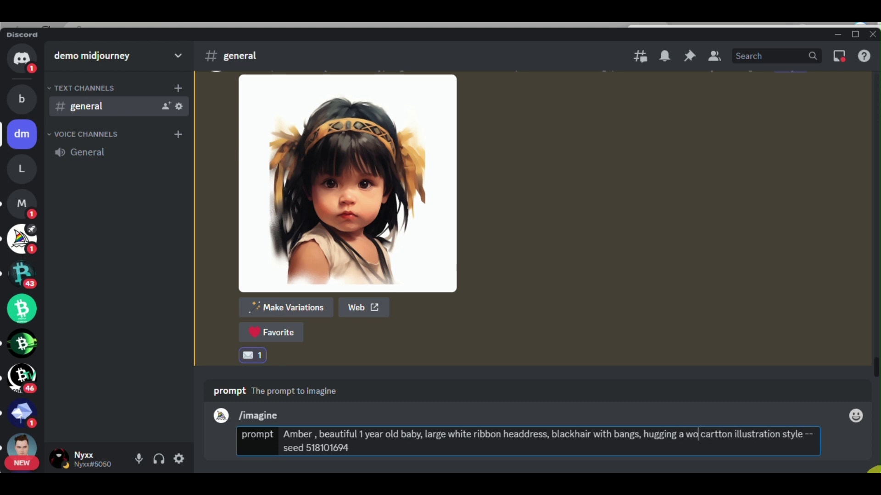
pyautogui.write('lf')
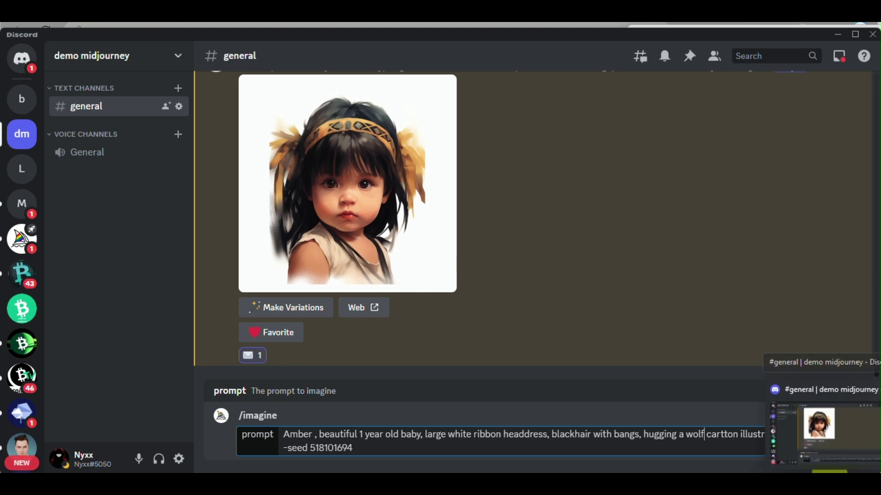
pyautogui.write(',')
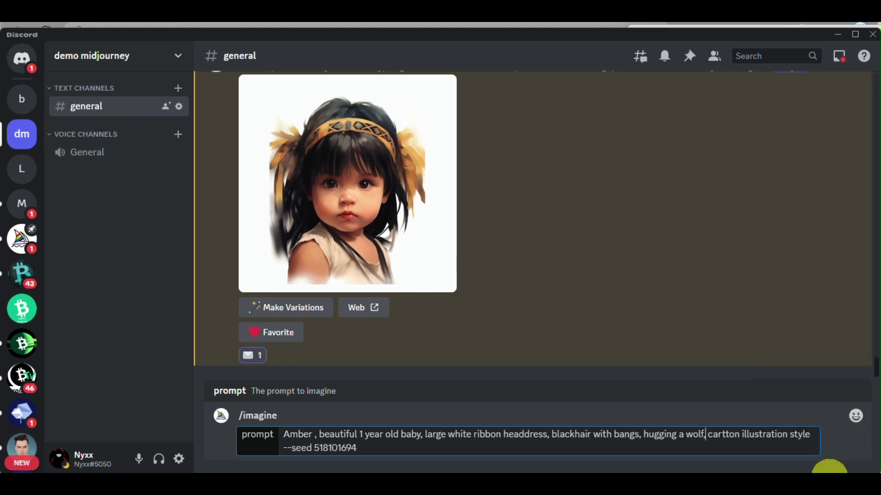
pyautogui.press('Return')
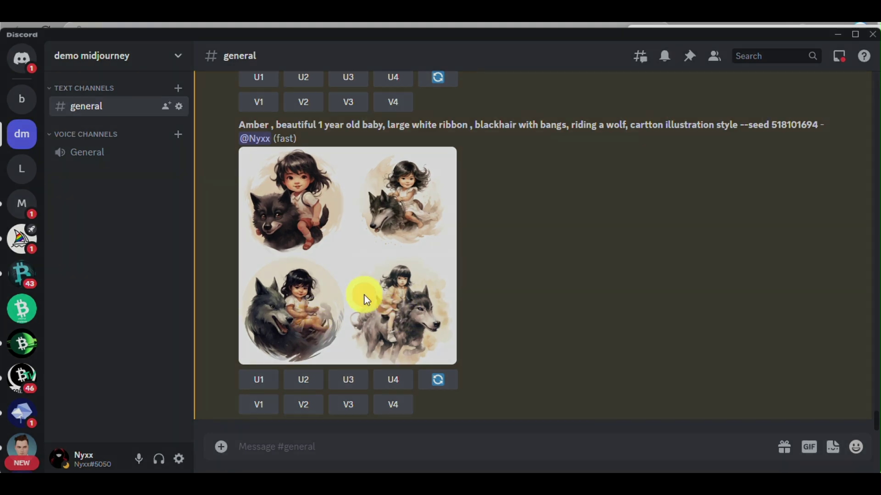
# Open the grid of Amber riding a wolf in the browser and examine the character's look in the enlarged images.
pyautogui.click(364, 298)
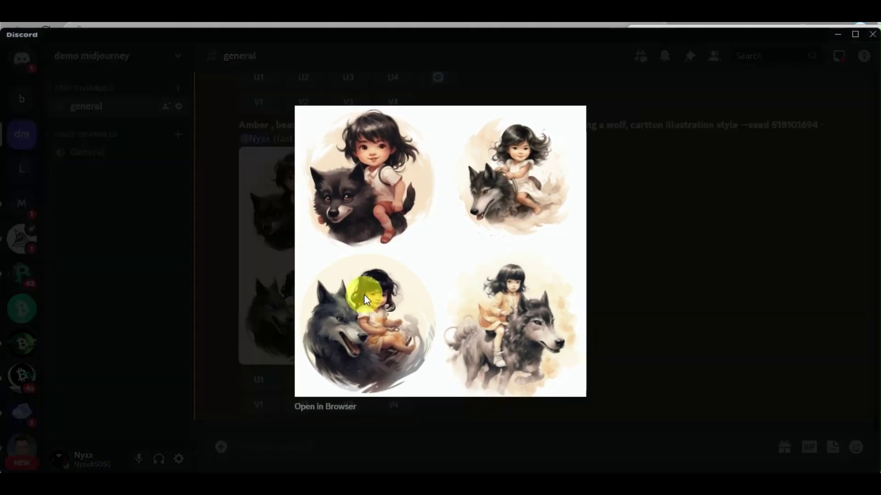
pyautogui.click(338, 409)
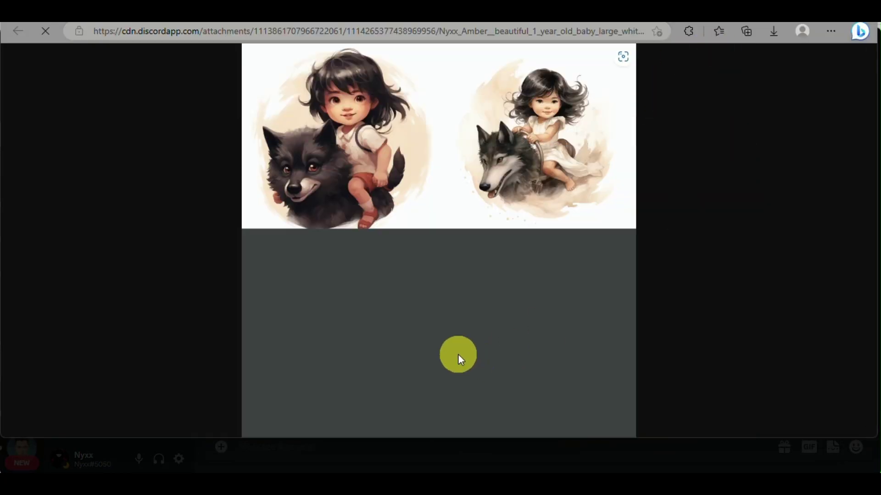
pyautogui.scroll(5, 531, 359)
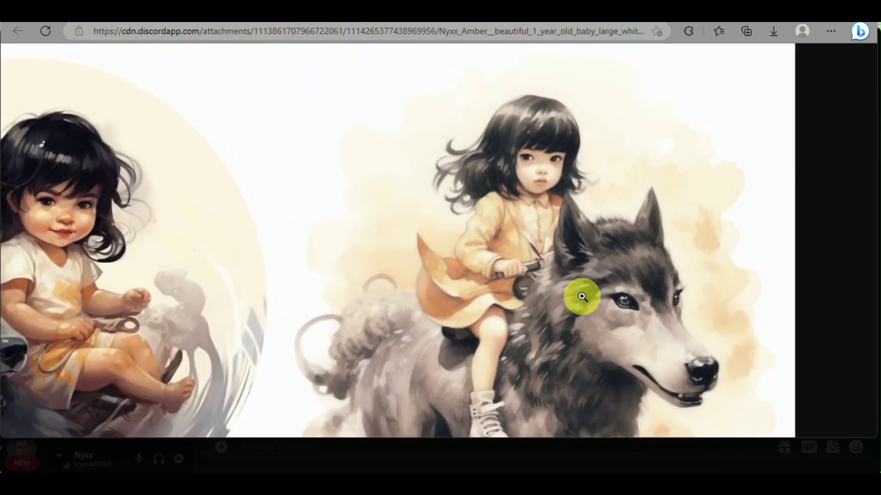
pyautogui.hscroll(-5, 578, 297)
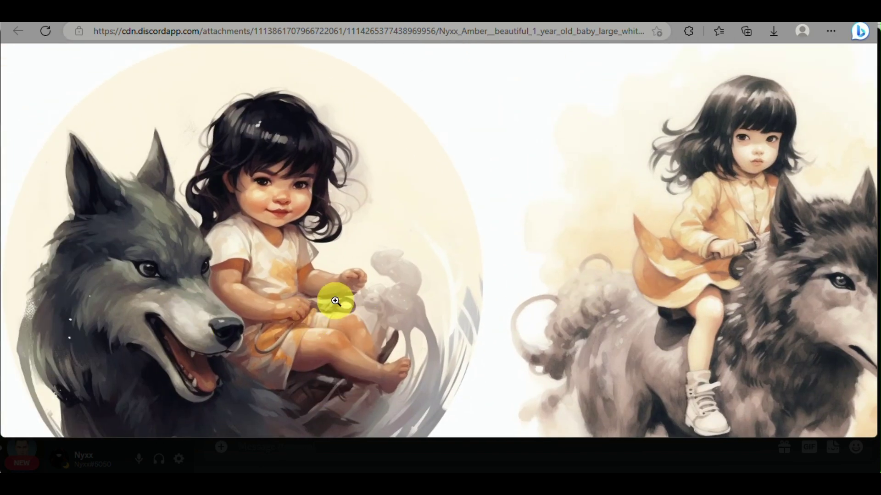
pyautogui.scroll(-5, 335, 300)
pyautogui.scroll(3, 527, 141)
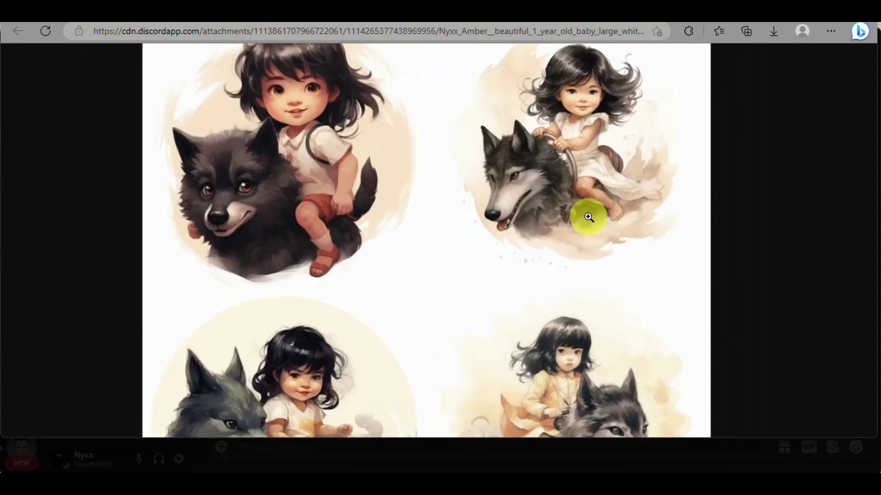
pyautogui.hotkey('alt', 'Tab')
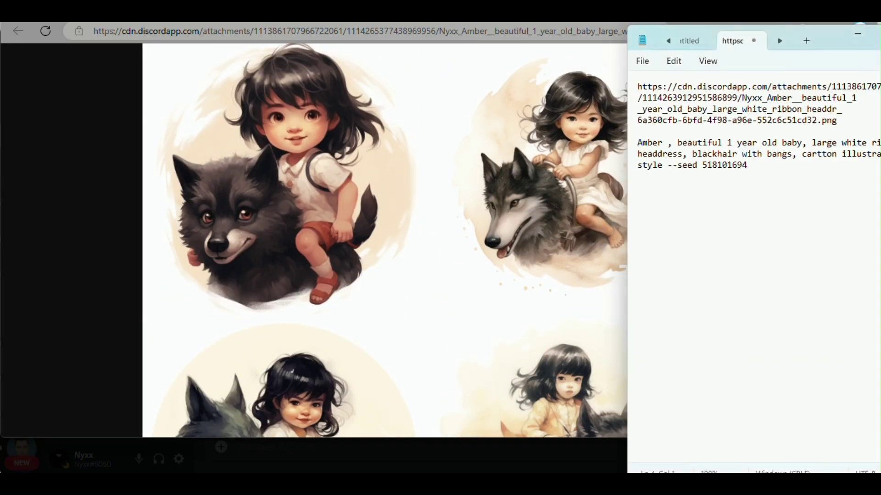
pyautogui.click(479, 246)
pyautogui.scroll(-2, 673, 188)
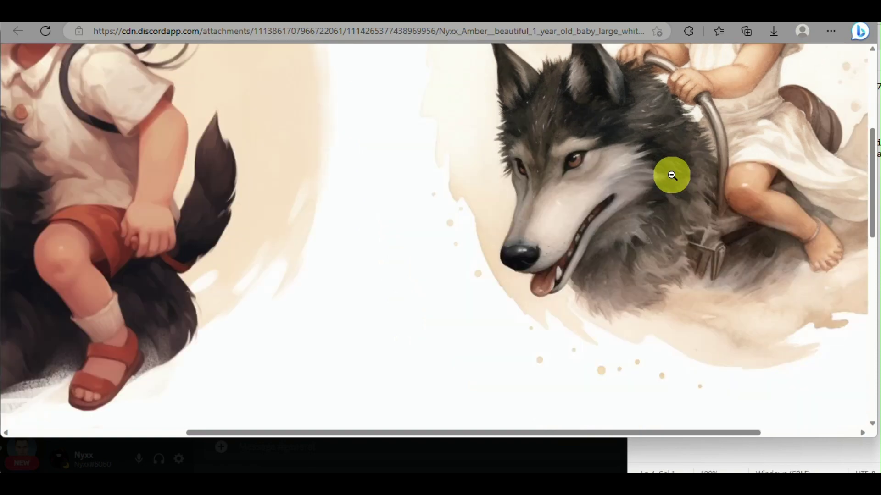
pyautogui.scroll(5, 387, 216)
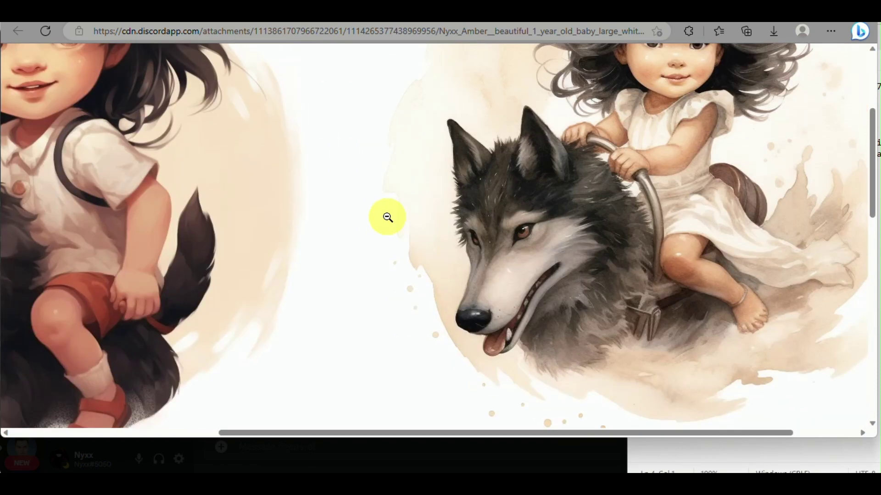
pyautogui.hscroll(-3, 387, 216)
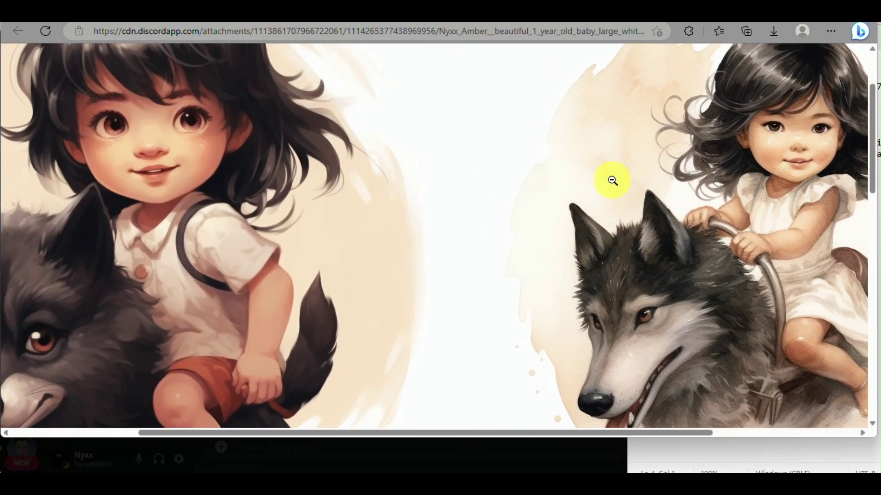
pyautogui.scroll(3, 613, 180)
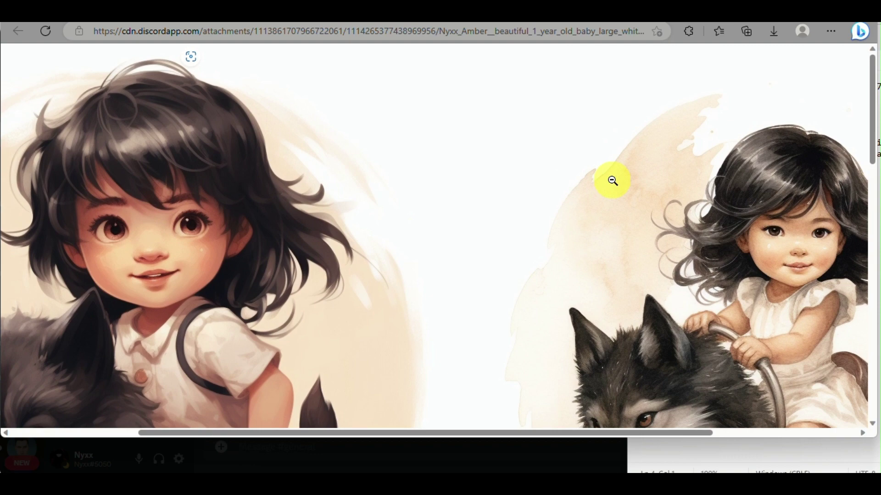
# Return to Discord's general channel and start an /imagine command with the Amber "riding a wolf" prompt and --seed 518101694.
pyautogui.click(580, 466)
pyautogui.click(527, 403)
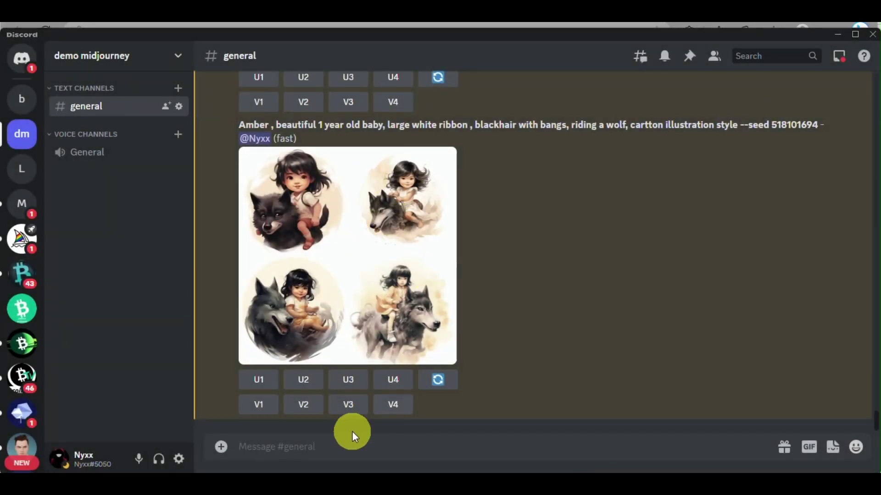
pyautogui.click(360, 449)
pyautogui.write('/')
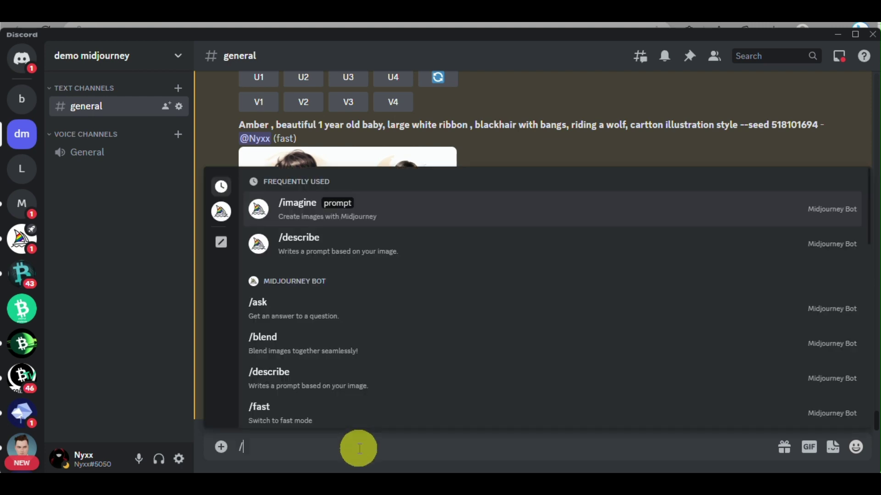
pyautogui.write('imagine')
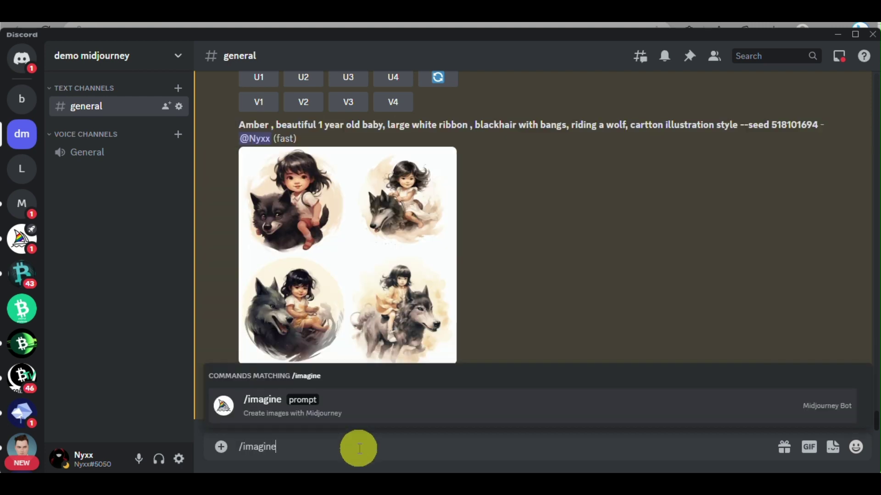
pyautogui.press('Tab')
pyautogui.write('Amber , beautiful 1 year old baby, large white ribbon , blackhair with bangs, riding a wolf, cartton illustration style --seed 518101694')
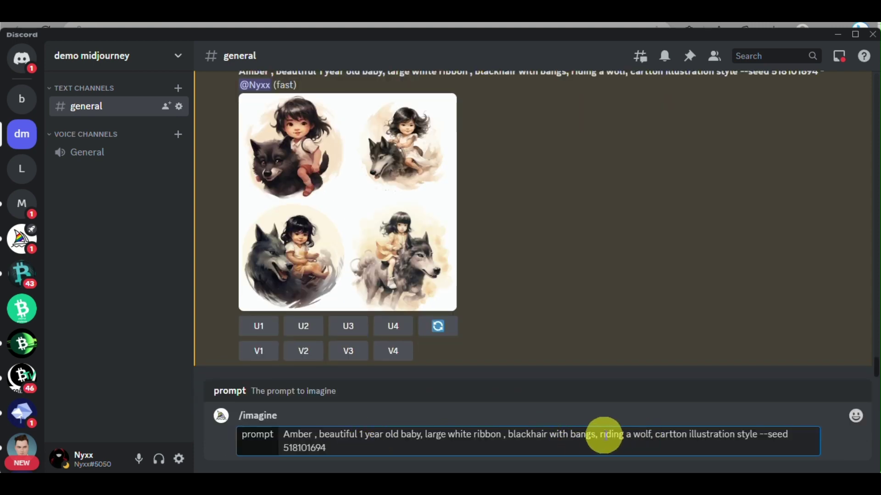
# Replace the comma between "large white ribbon" and "blackhair with bangs" in the prompt with "on a".
pyautogui.click(509, 436)
pyautogui.press('BackSpace')
pyautogui.press('BackSpace')
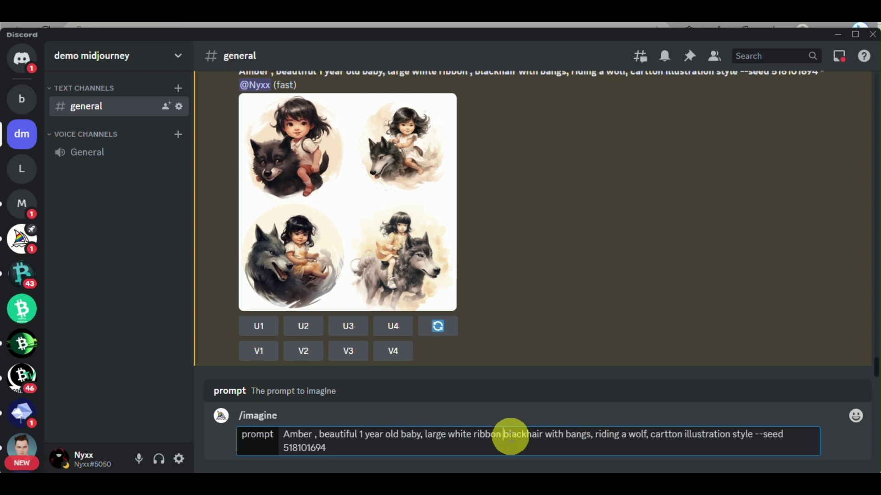
pyautogui.write('wi')
pyautogui.press('BackSpace')
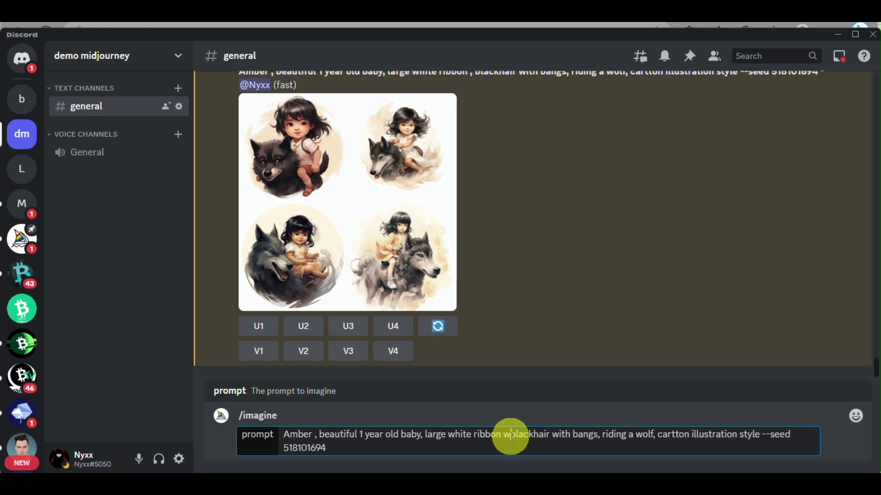
pyautogui.press('BackSpace')
pyautogui.write('on')
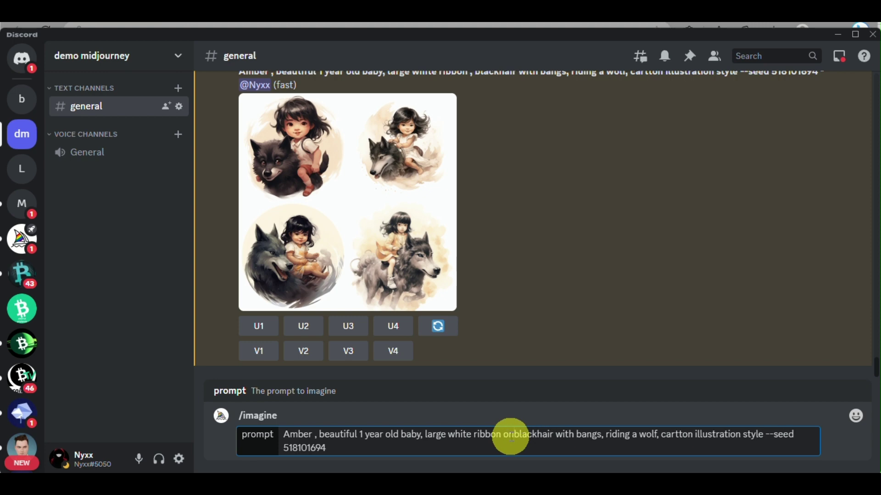
pyautogui.write(' a')
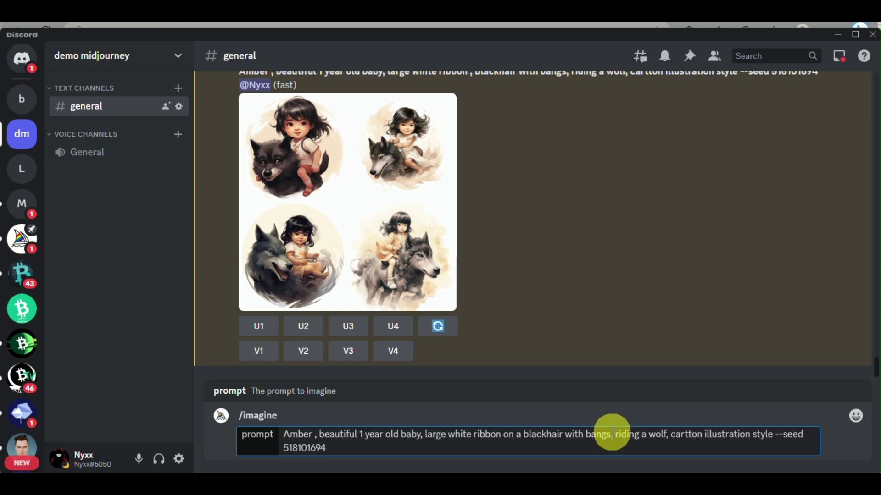
# Replace "riding a wolf" in the prompt with "wearing a cute dress" and submit it.
pyautogui.moveTo(614, 433); pyautogui.dragTo(667, 428)
pyautogui.write('wearing')
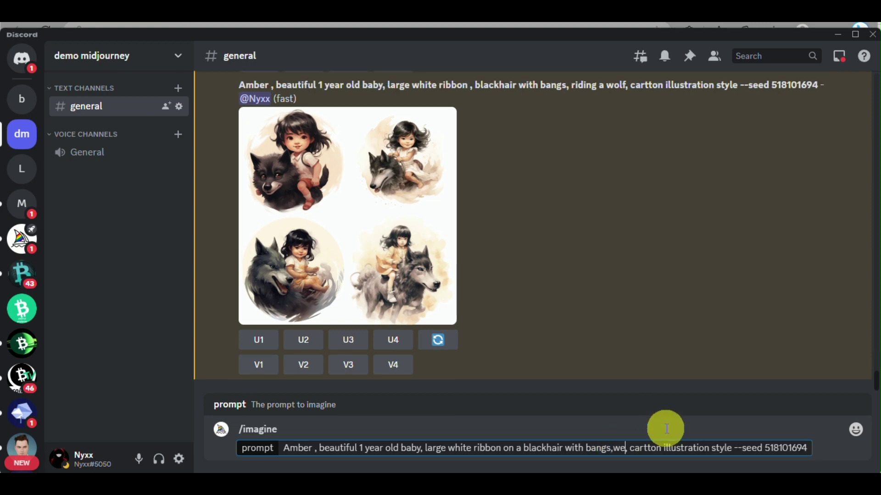
pyautogui.write(' a ')
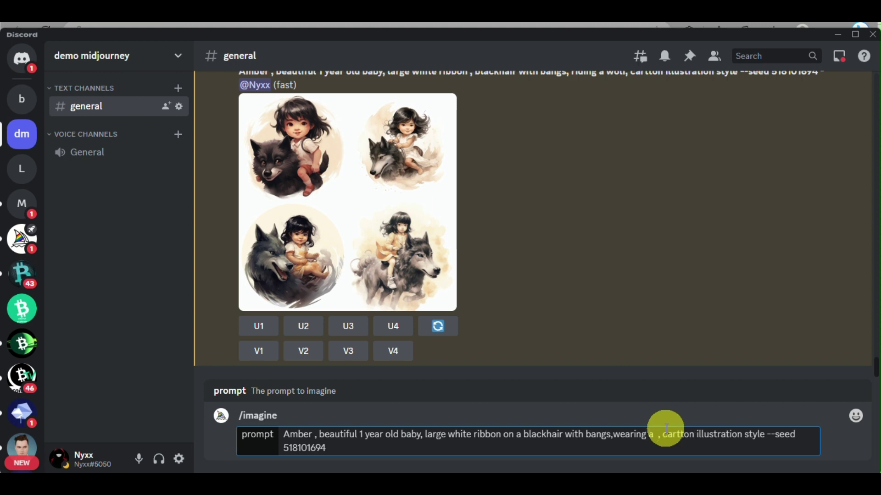
pyautogui.write('cure')
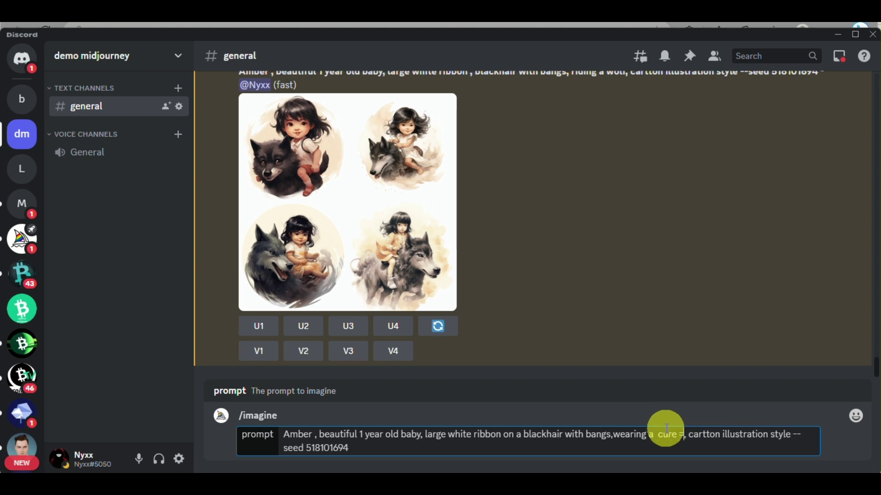
pyautogui.press('BackSpace')
pyautogui.press('BackSpace')
pyautogui.press('BackSpace')
pyautogui.write('te')
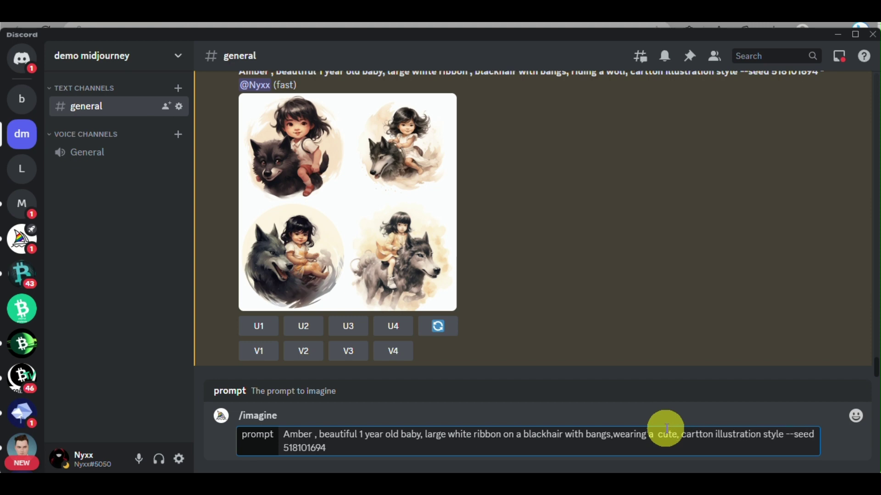
pyautogui.write(' dress')
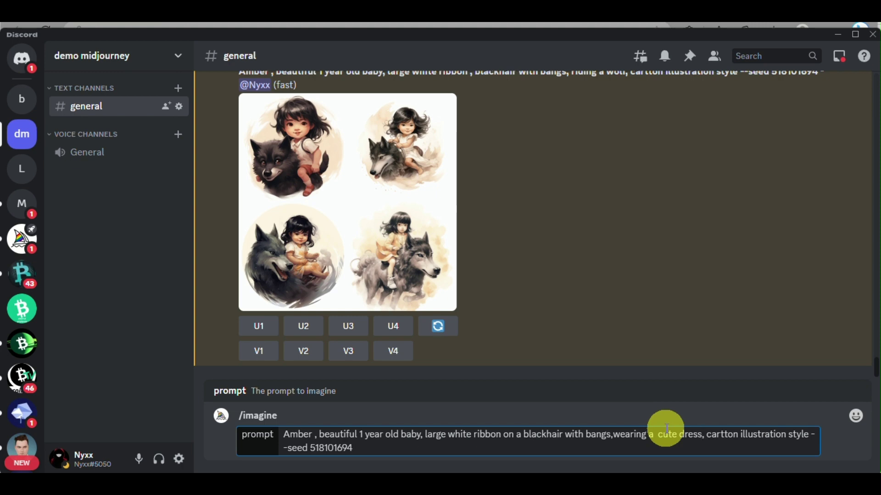
pyautogui.press('Return')
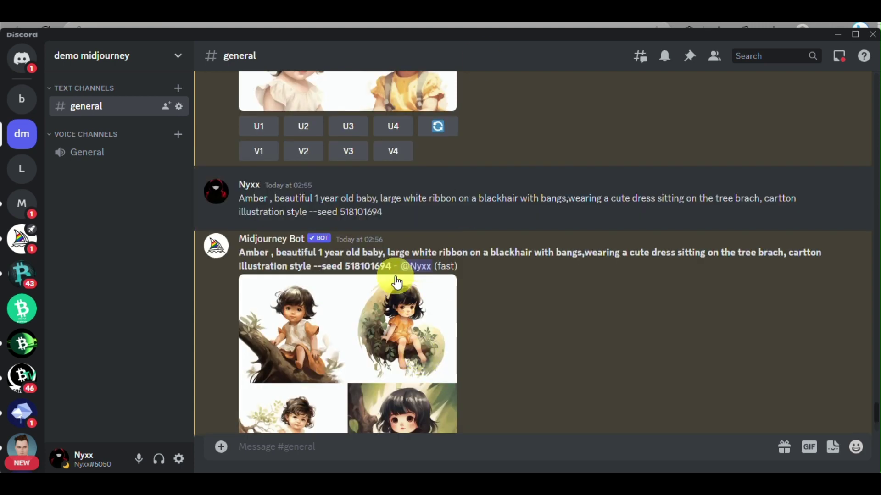
# Open the grid of Amber wearing a cute dress in the browser and examine her ribbon, hair and face in the enlarged images.
pyautogui.scroll(5, 397, 283)
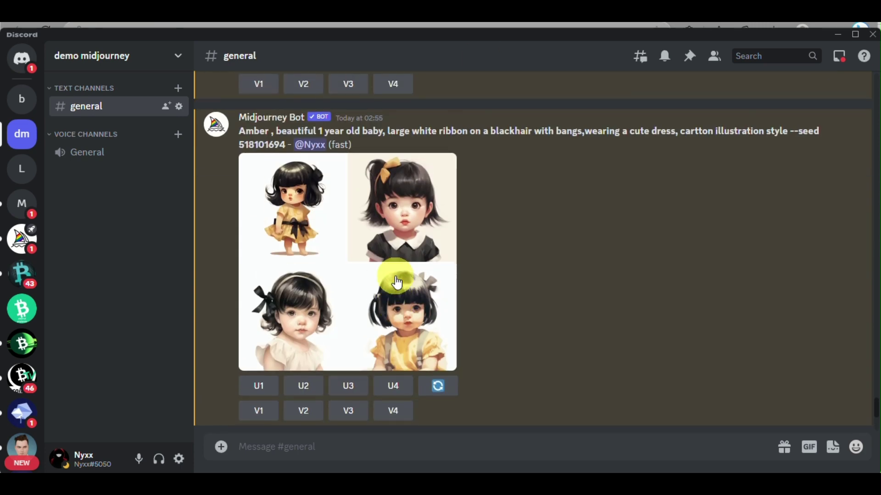
pyautogui.click(396, 278)
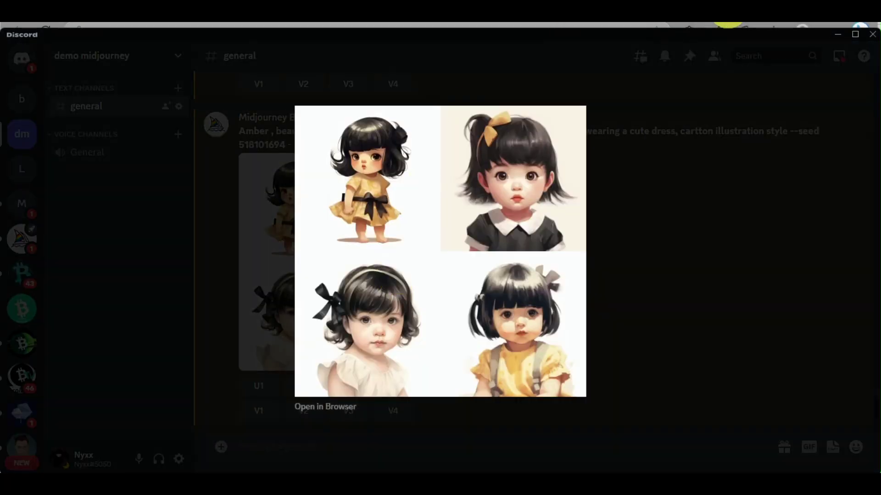
pyautogui.click(729, 23)
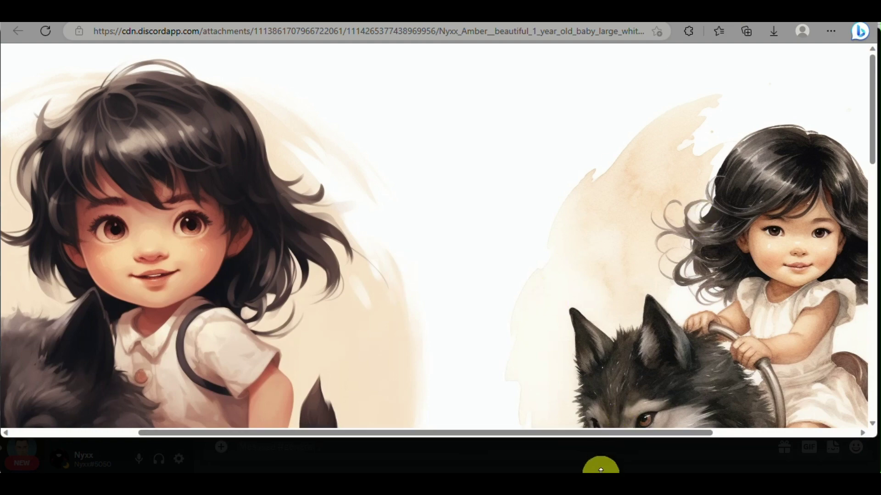
pyautogui.click(599, 468)
pyautogui.click(599, 468)
pyautogui.click(349, 337)
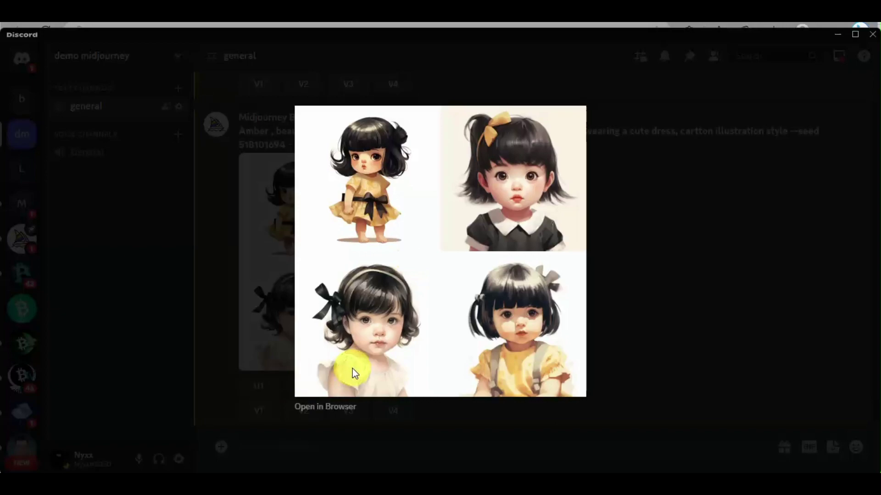
pyautogui.click(346, 406)
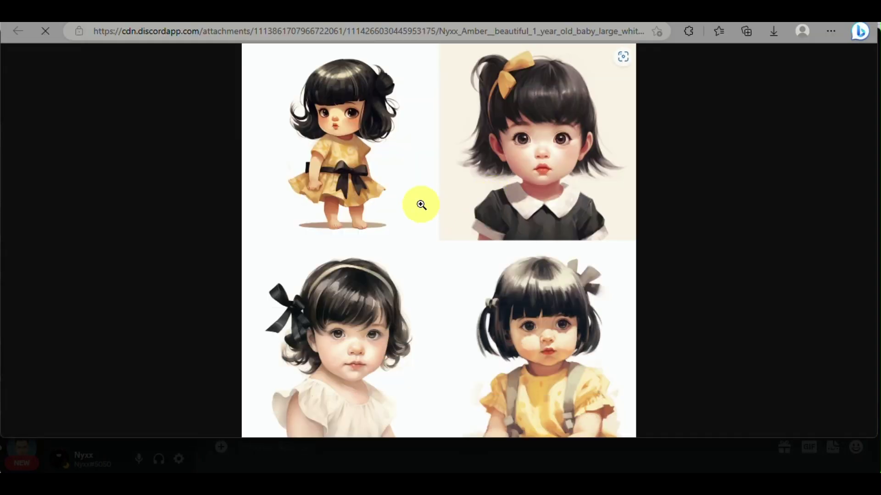
pyautogui.click(421, 204)
pyautogui.scroll(-5, 421, 204)
pyautogui.scroll(-3, 421, 205)
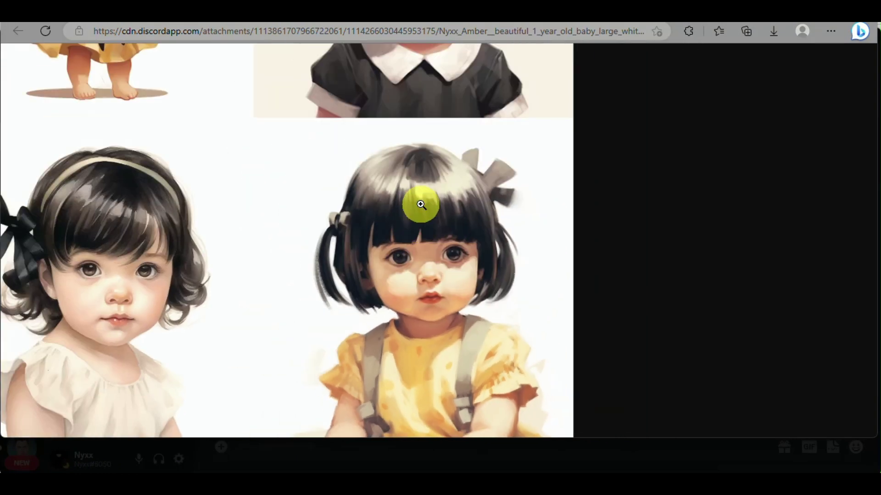
pyautogui.click(420, 205)
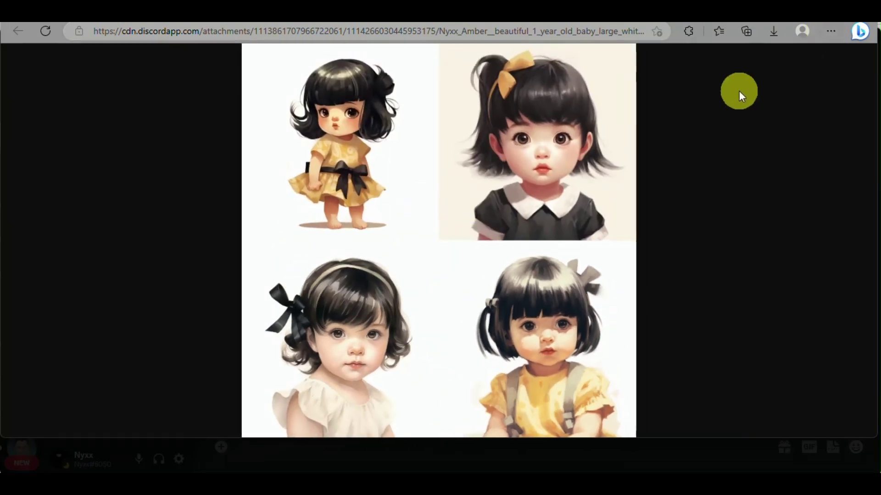
# Return to Discord, open the first grid of Amber sitting on the tree branch in the browser, and examine its four enlarged images.
pyautogui.click(779, 448)
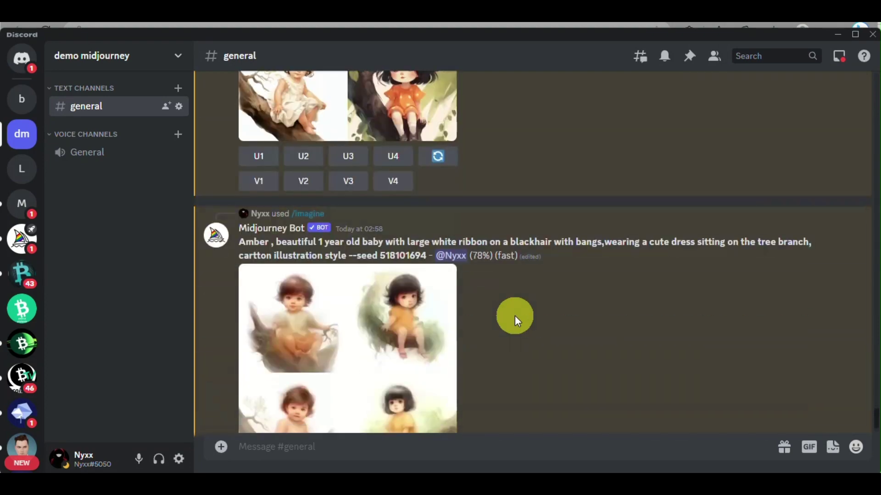
pyautogui.scroll(4, 515, 315)
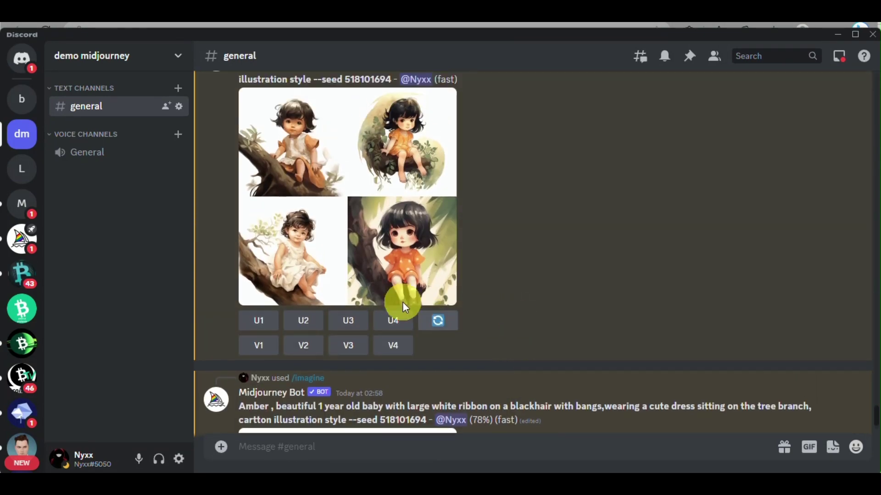
pyautogui.click(373, 253)
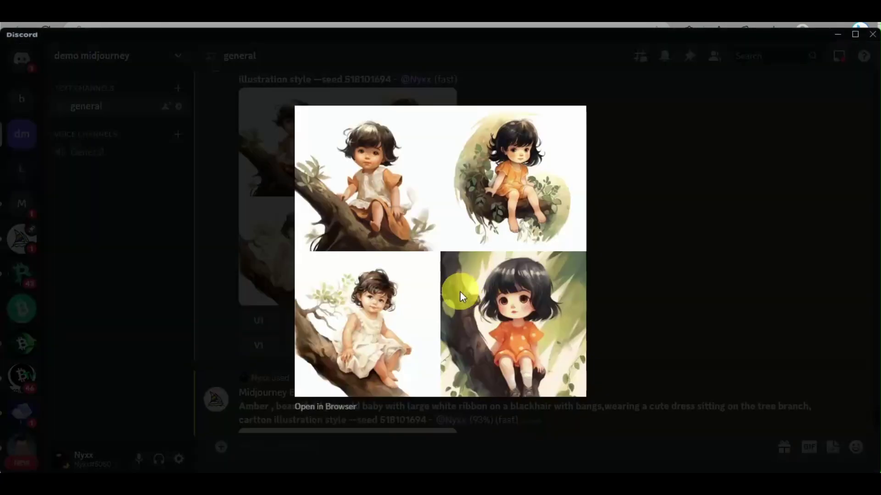
pyautogui.click(331, 412)
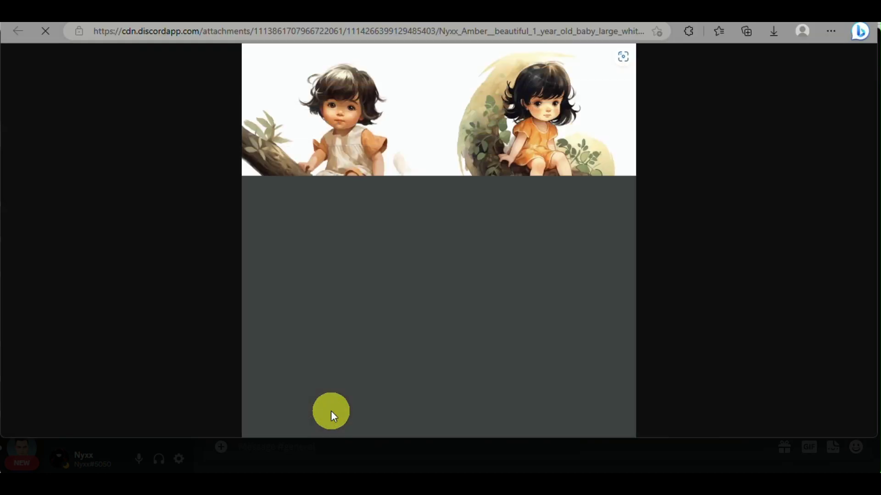
pyautogui.click(370, 148)
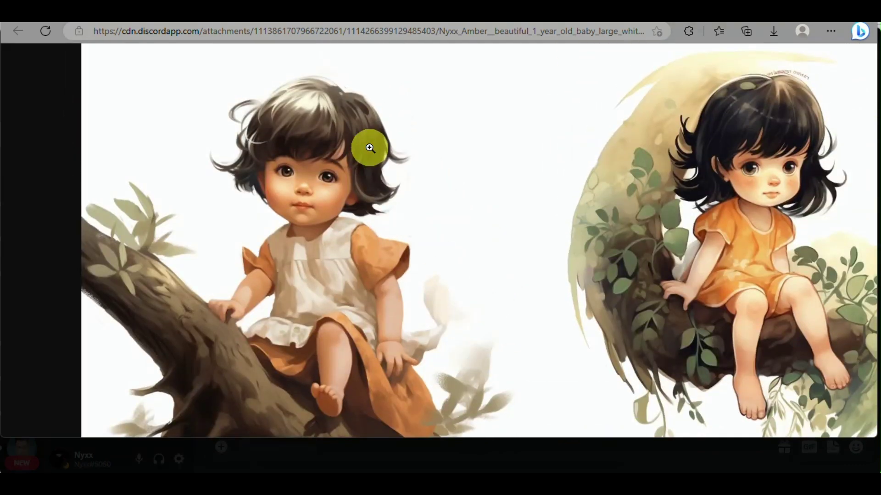
pyautogui.scroll(-5, 691, 152)
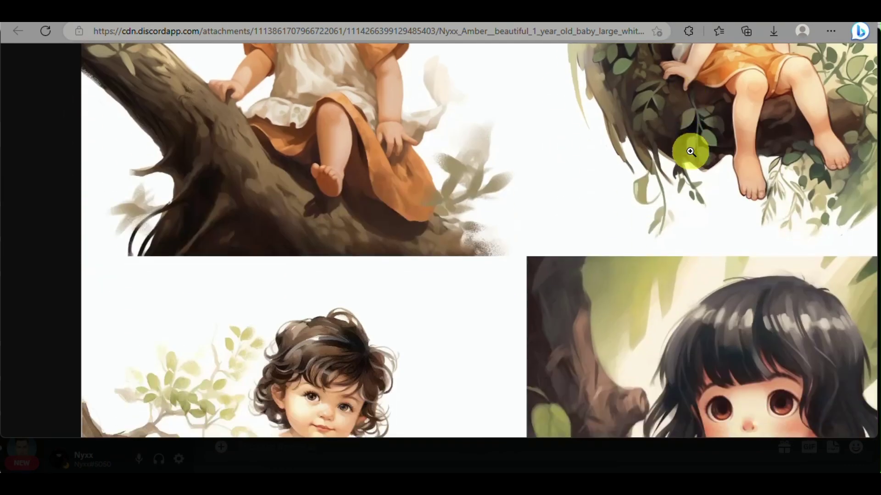
pyautogui.scroll(-5, 690, 152)
pyautogui.hscroll(3, 691, 151)
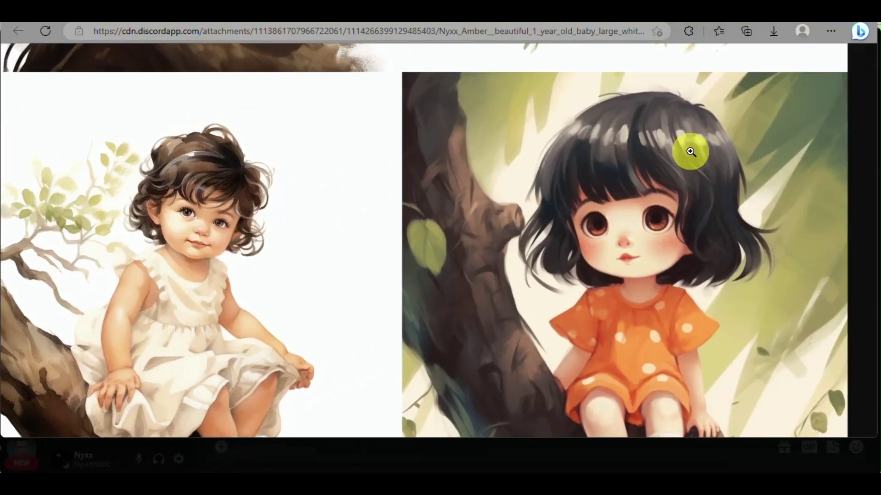
# Open the newer tree branch grid, prompted "baby with large white ribbon", in the browser and examine the black-haired girl with straight bangs enlarged.
pyautogui.click(643, 448)
pyautogui.click(642, 448)
pyautogui.scroll(-5, 511, 387)
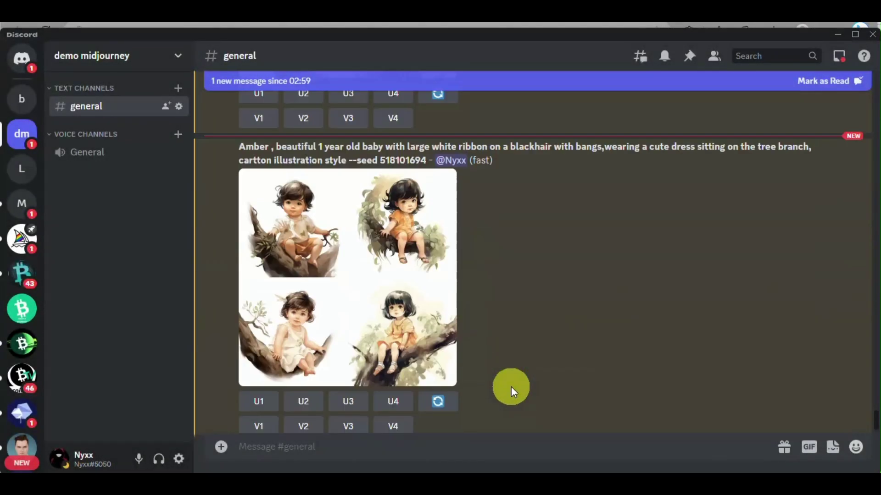
pyautogui.click(389, 316)
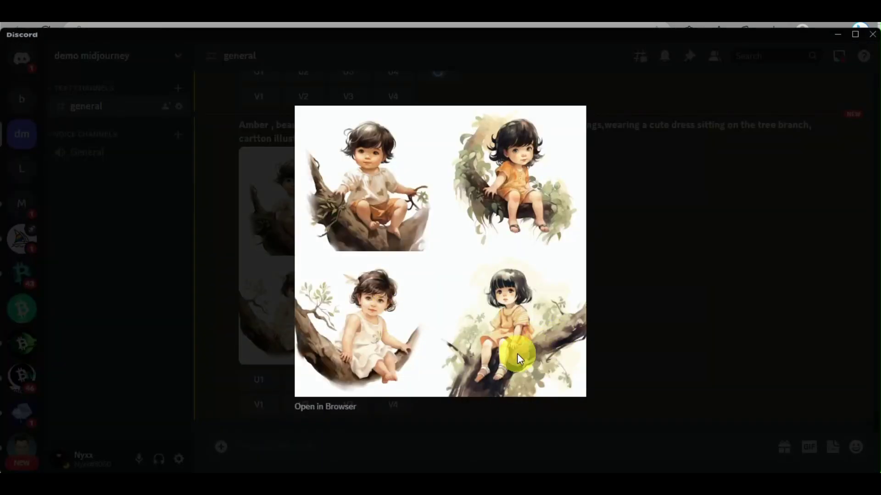
pyautogui.click(356, 408)
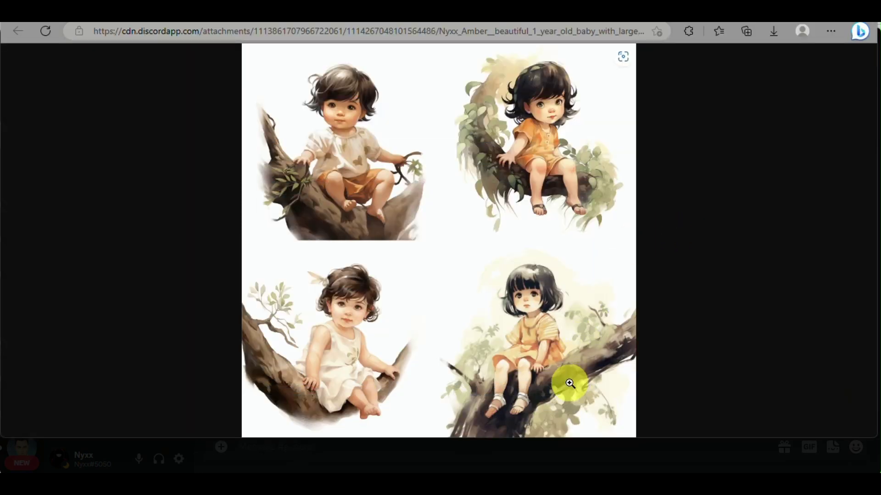
pyautogui.click(552, 354)
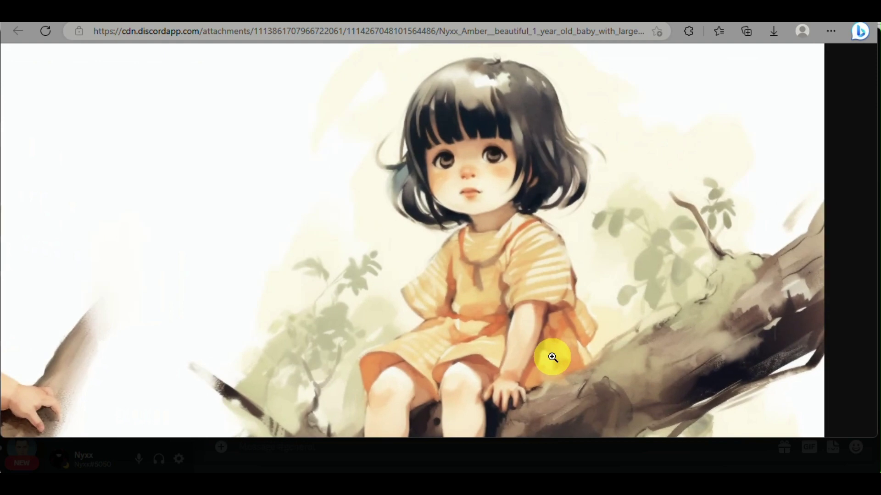
pyautogui.click(553, 357)
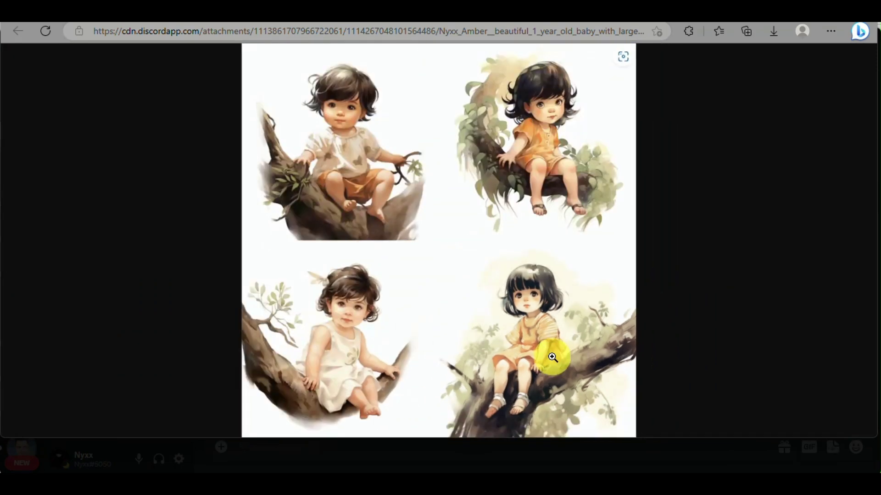